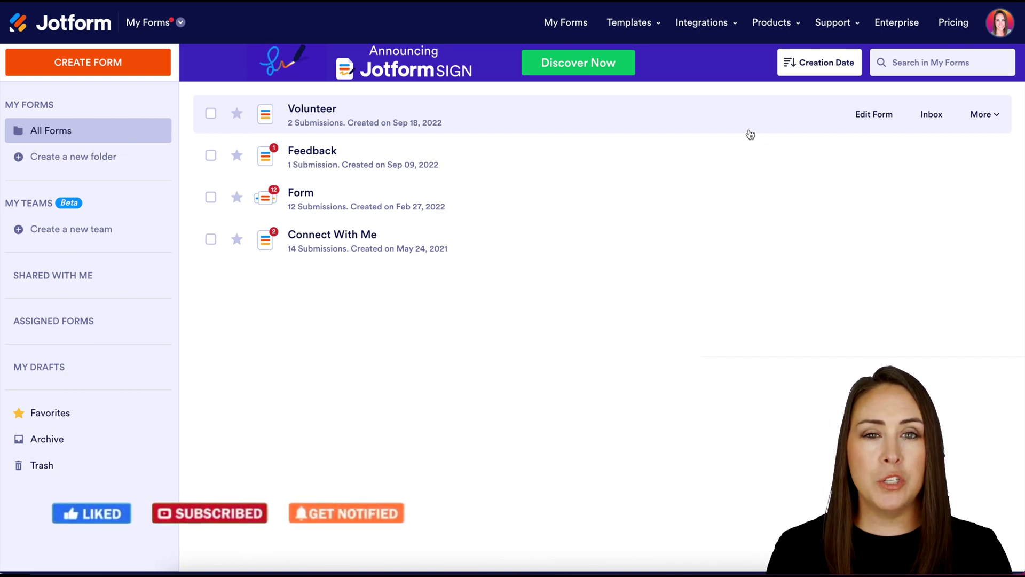
- Go to My Sign Documents and start creating a new sign document
click(179, 23)
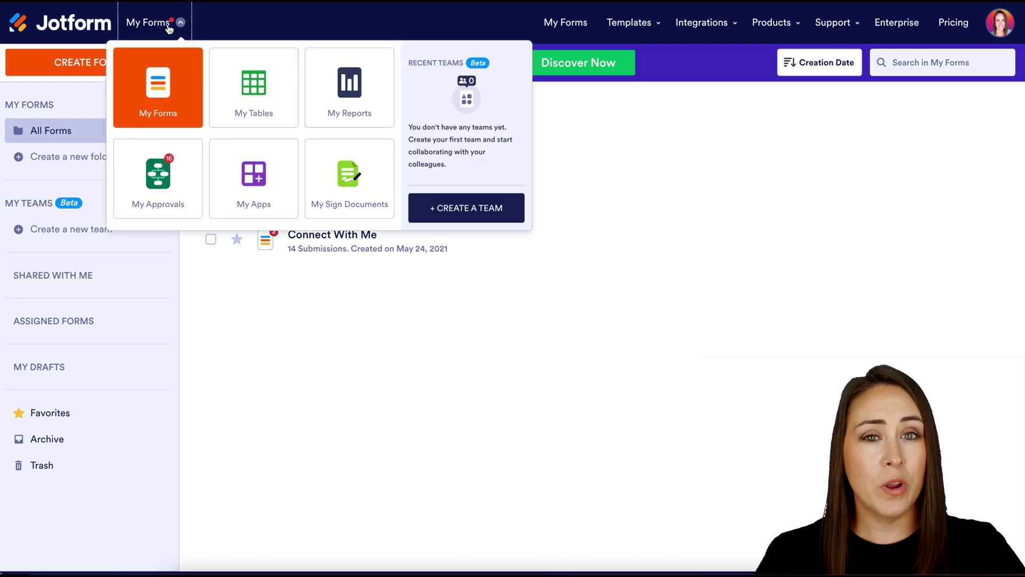
click(351, 176)
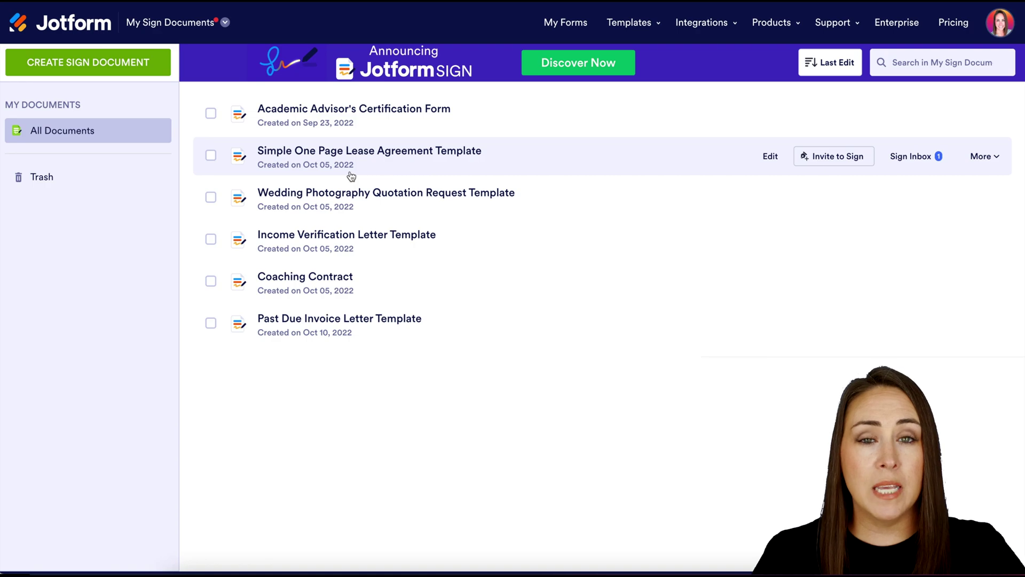
click(133, 63)
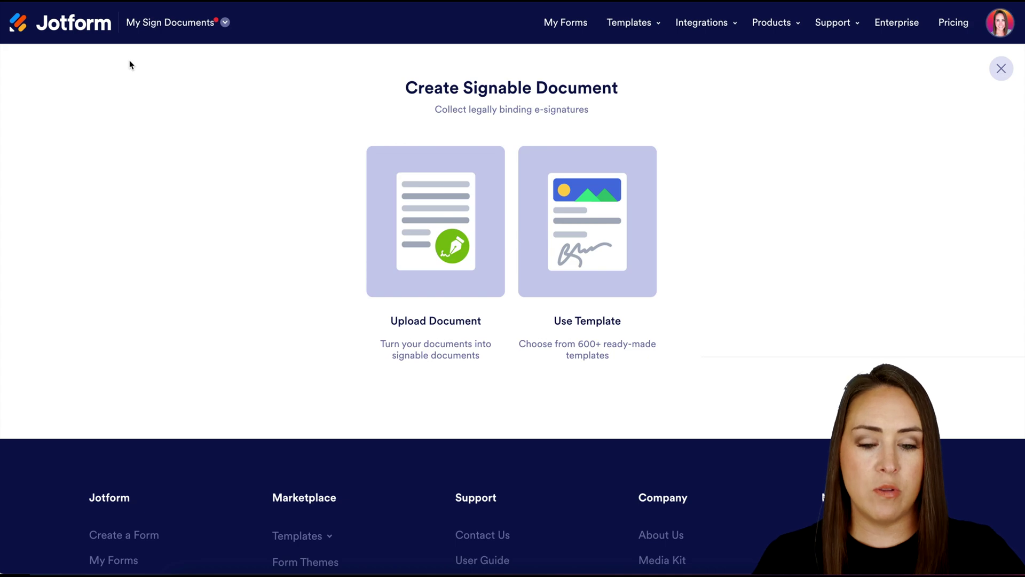
- Search templates for 'quote' and use the Wedding Photography Quotation Request template
click(552, 216)
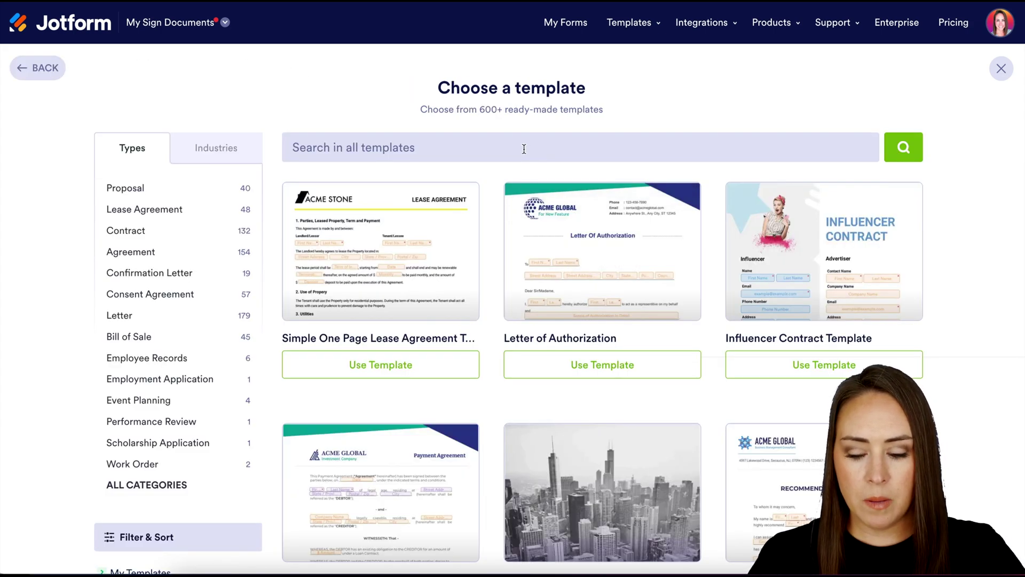
click(524, 149)
text(quote)
key(Return)
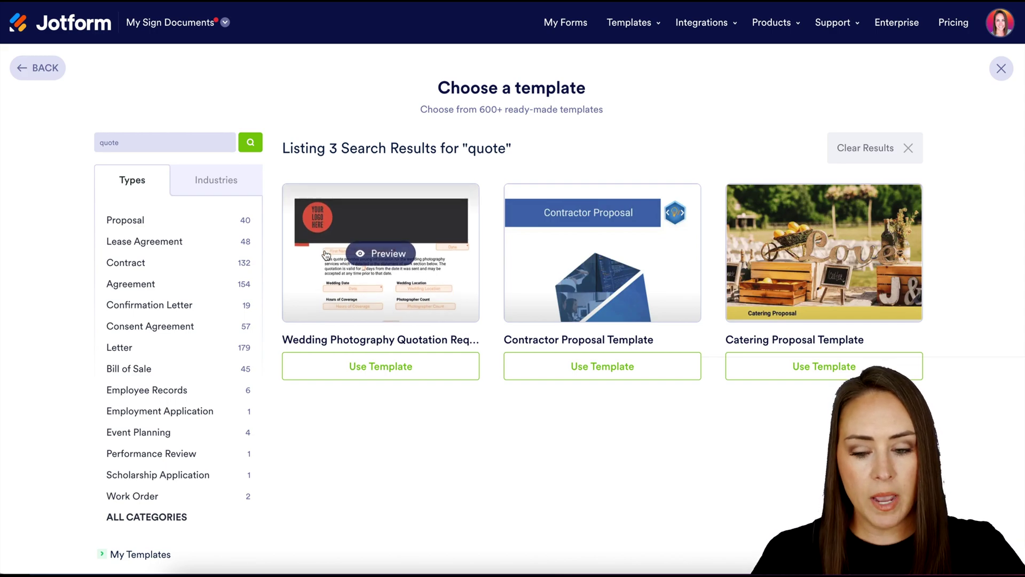
click(369, 373)
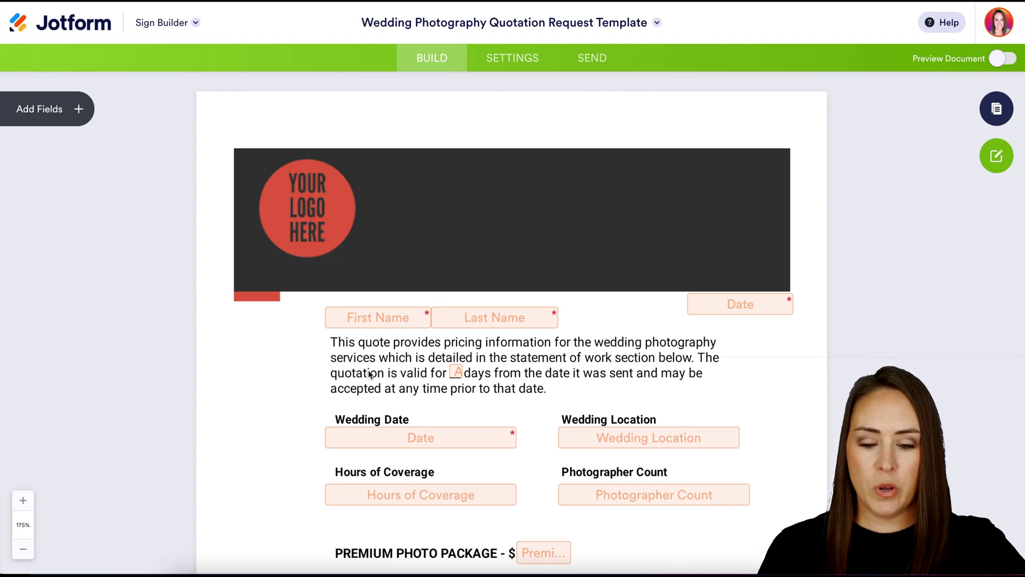
- Scroll through the quotation template to review its name, date, location, coverage and price fields
scroll(370, 373, down, 6)
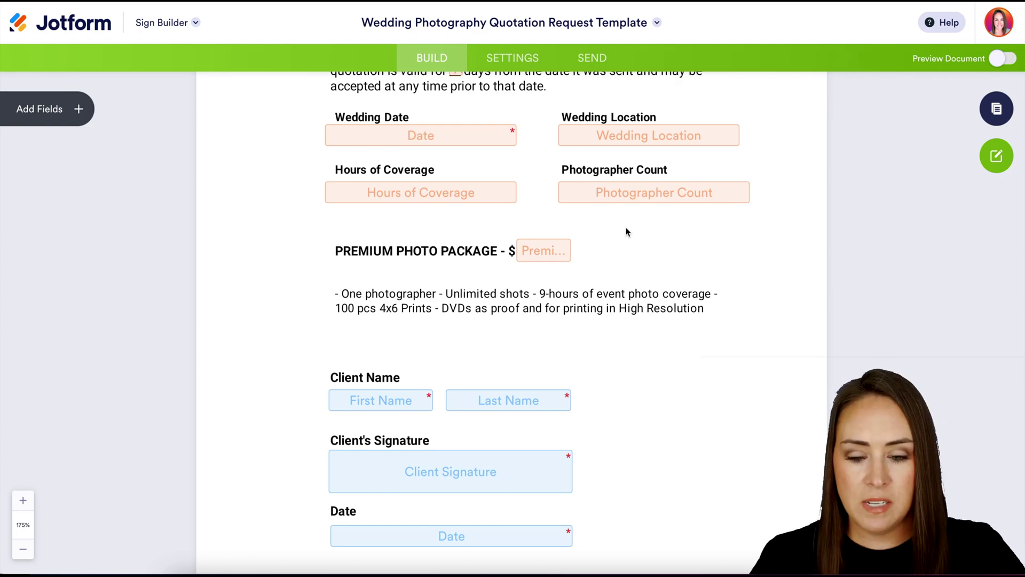
scroll(626, 229, up, 5)
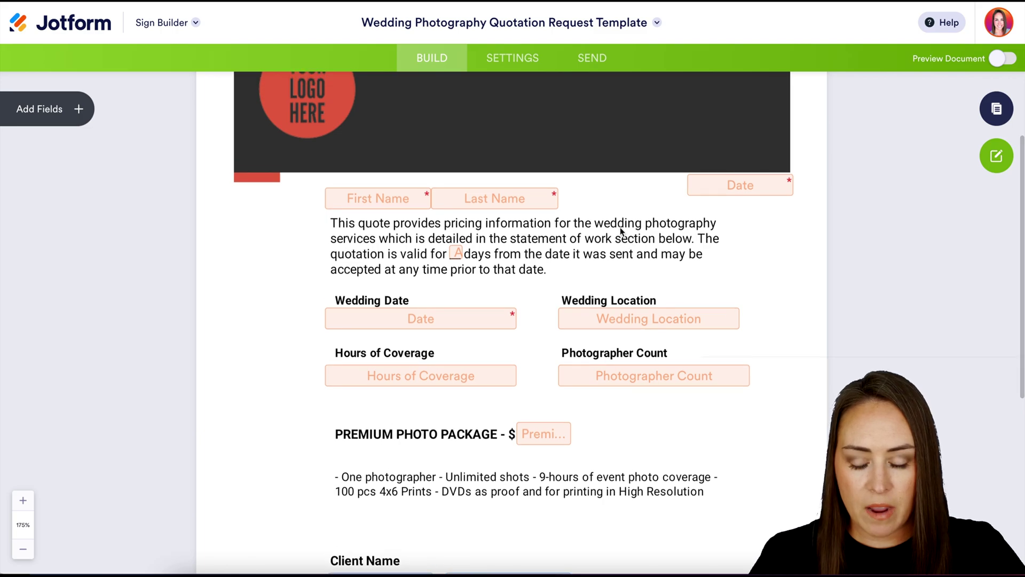
scroll(656, 299, down, 5)
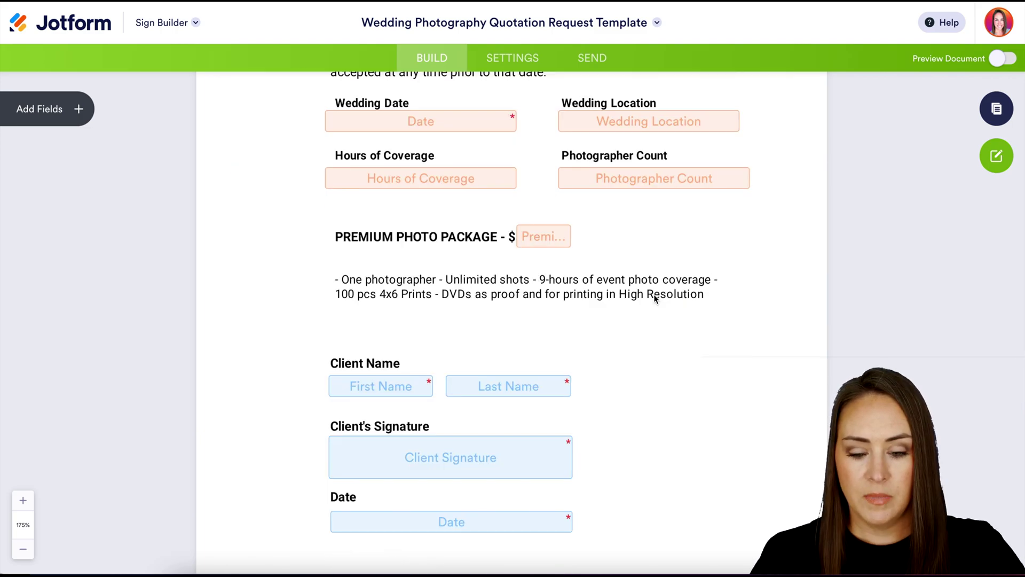
scroll(656, 298, up, 7)
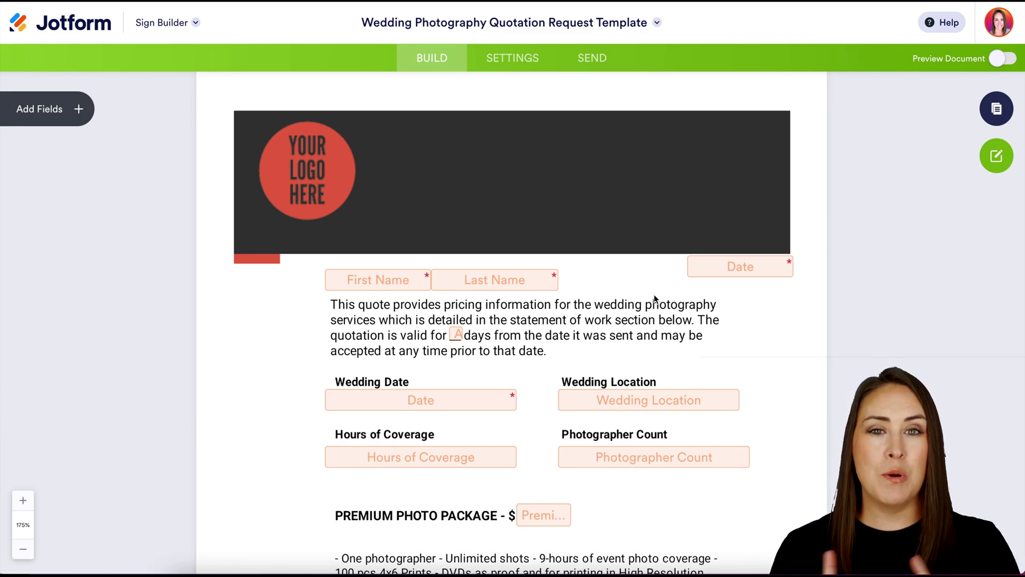
click(76, 109)
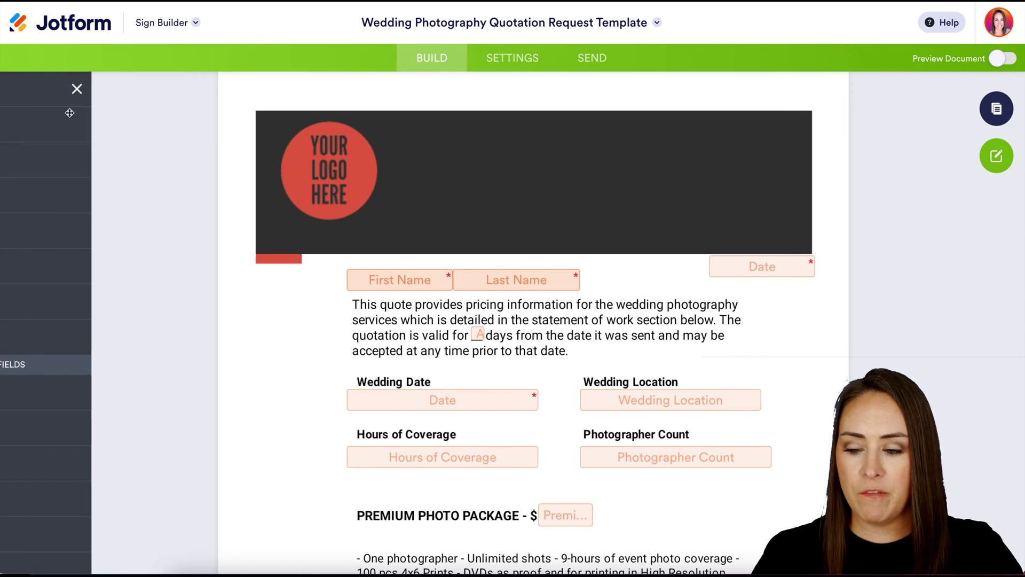
scroll(104, 367, down, 2)
scroll(104, 366, up, 2)
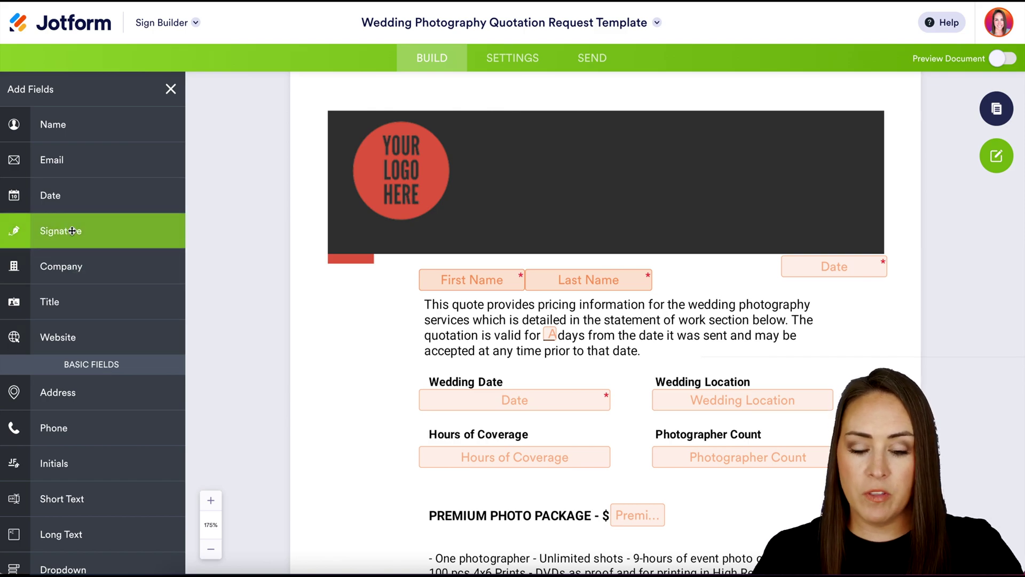
mouse_move(75, 230)
mouse_down()
mouse_move(765, 492)
mouse_move(720, 524)
mouse_move(701, 524)
mouse_up()
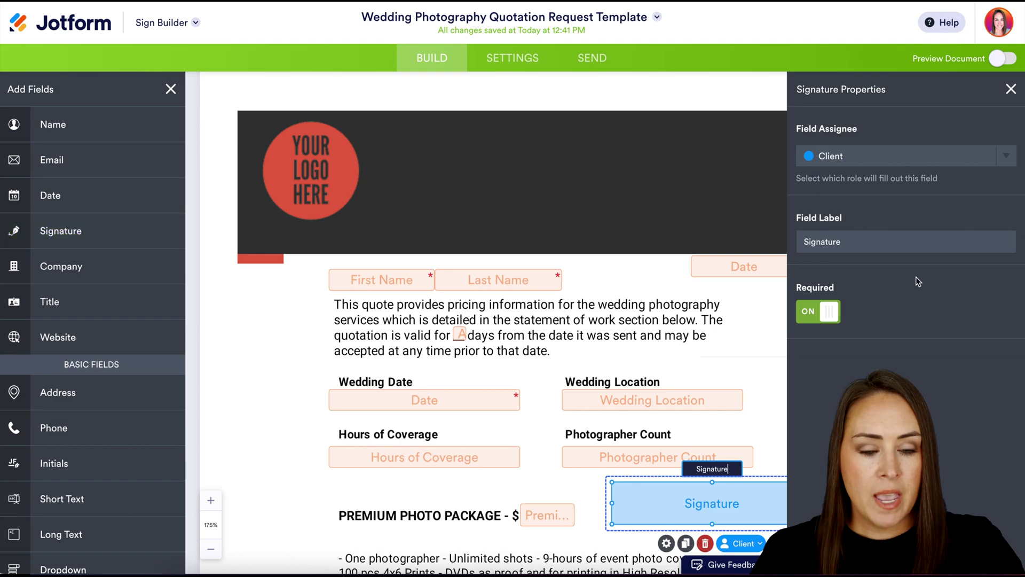
click(928, 160)
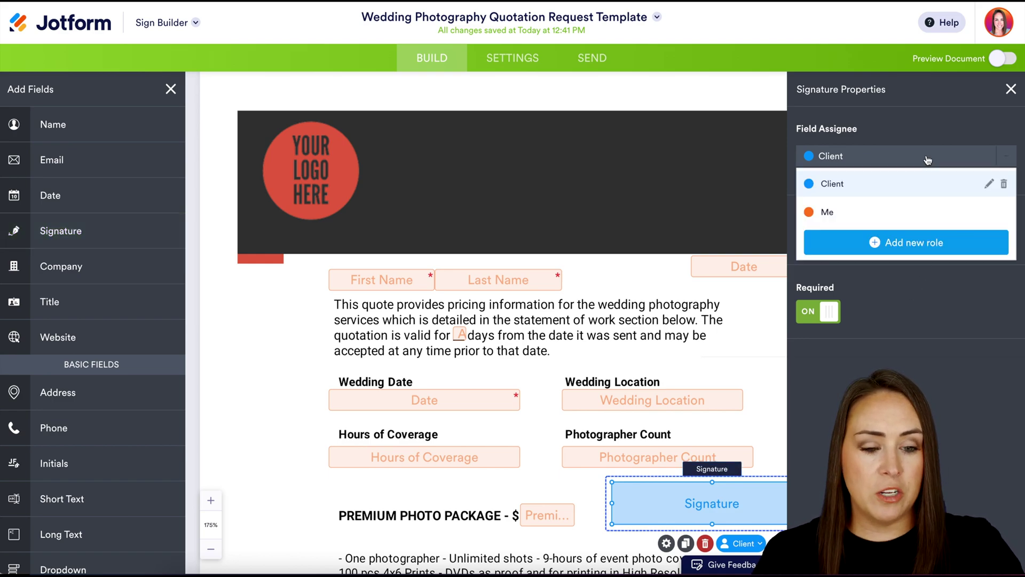
click(892, 219)
click(884, 184)
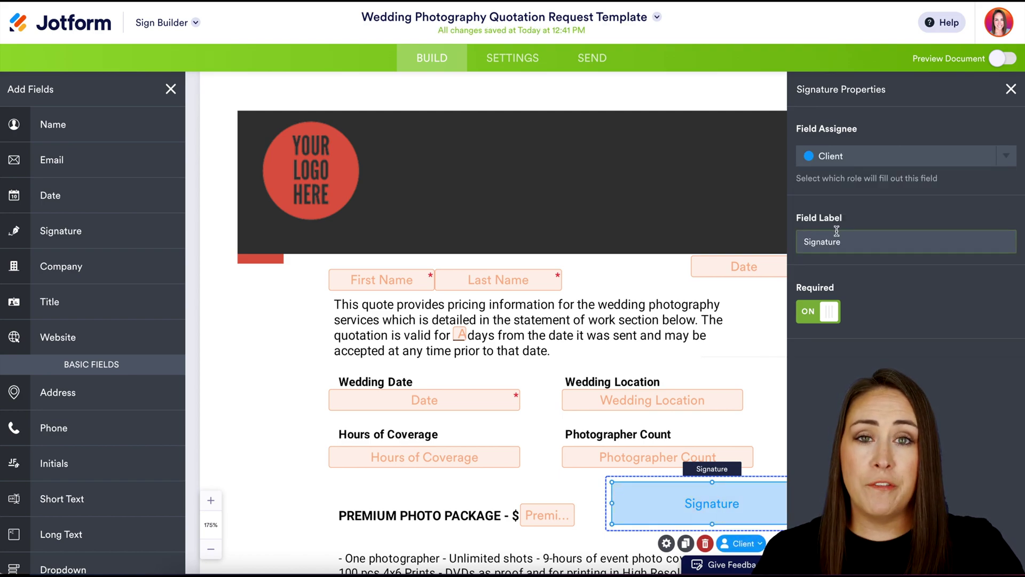
click(842, 247)
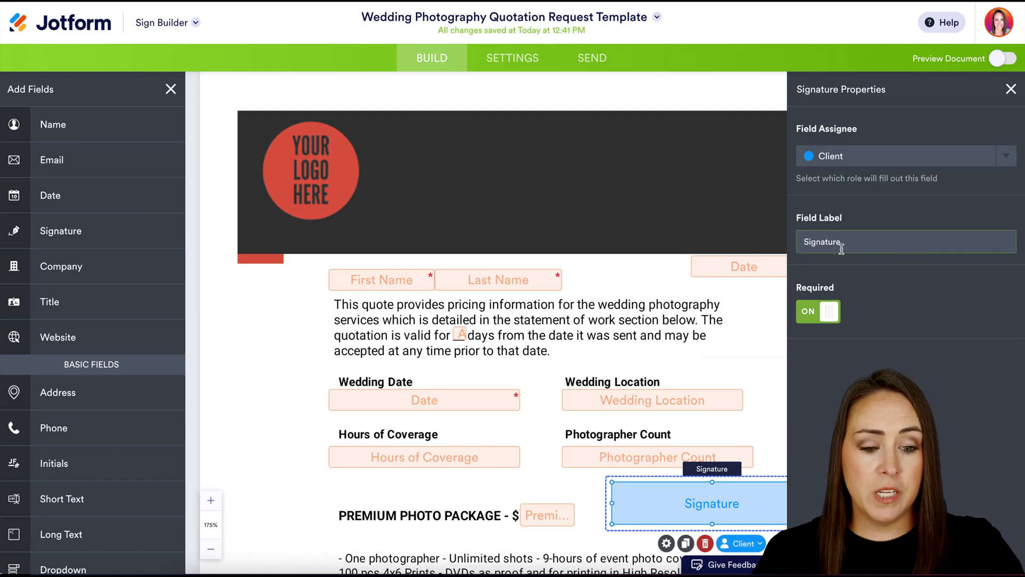
click(822, 320)
click(821, 320)
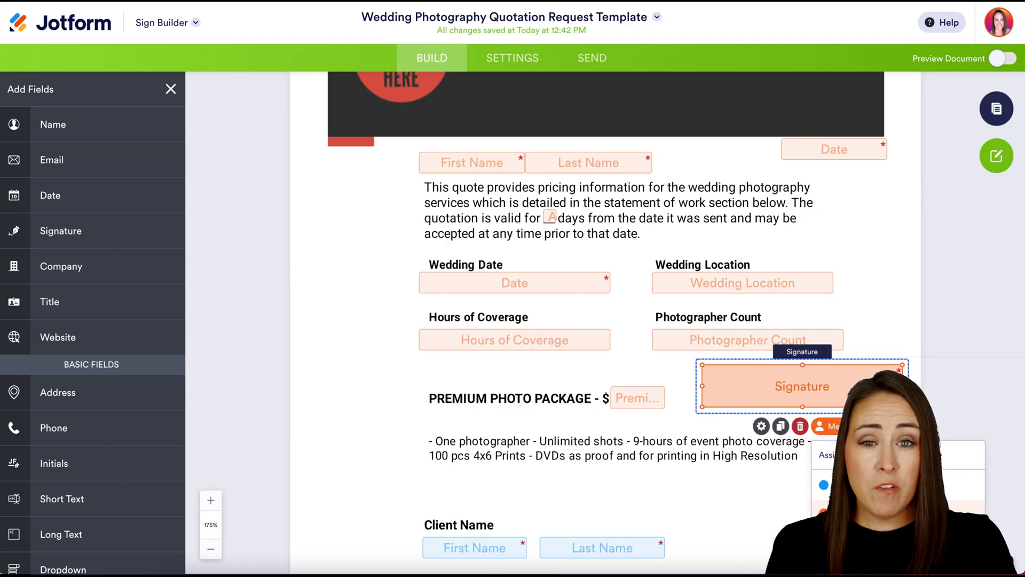
click(800, 426)
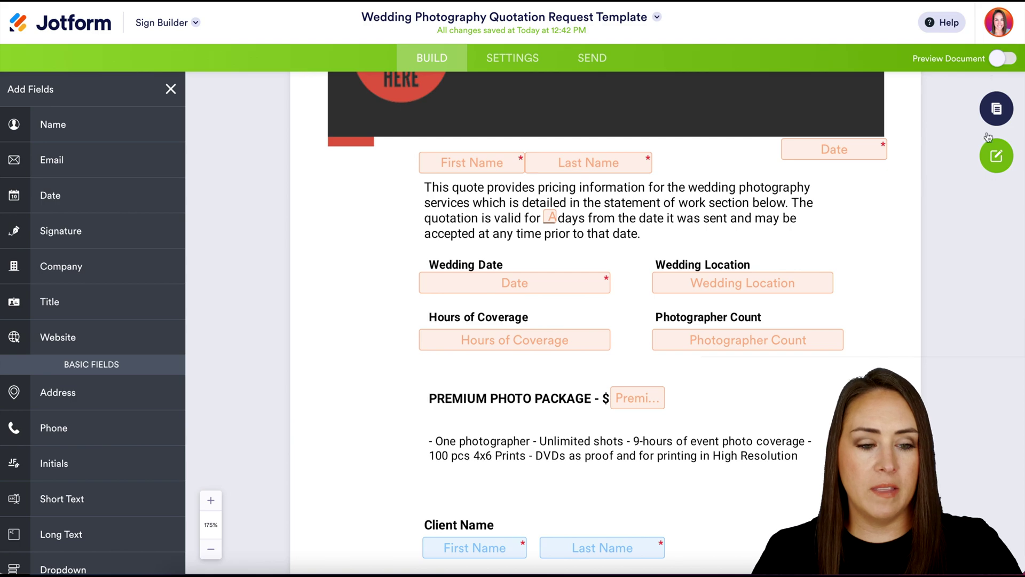
click(1003, 58)
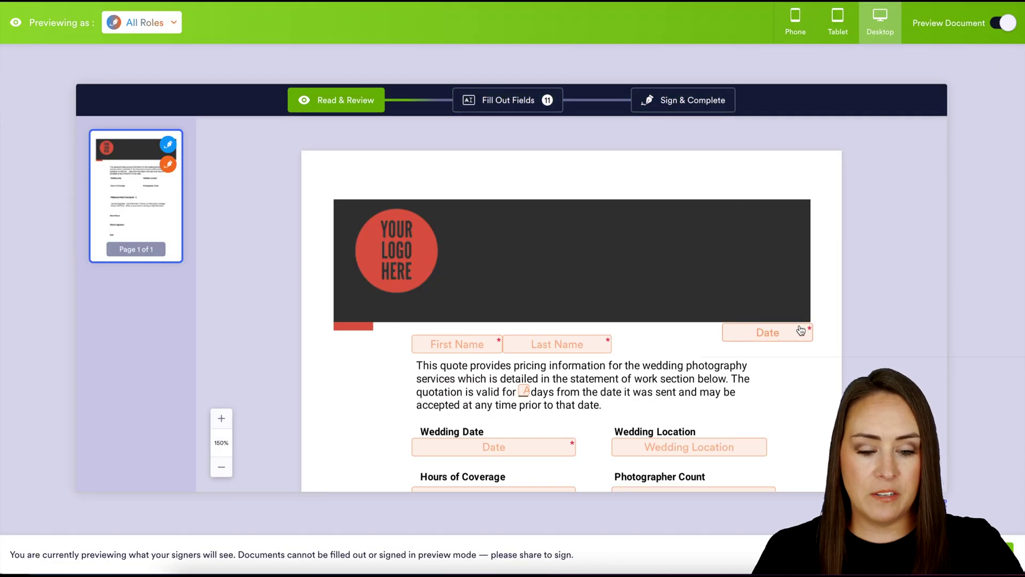
scroll(802, 361, down, 6)
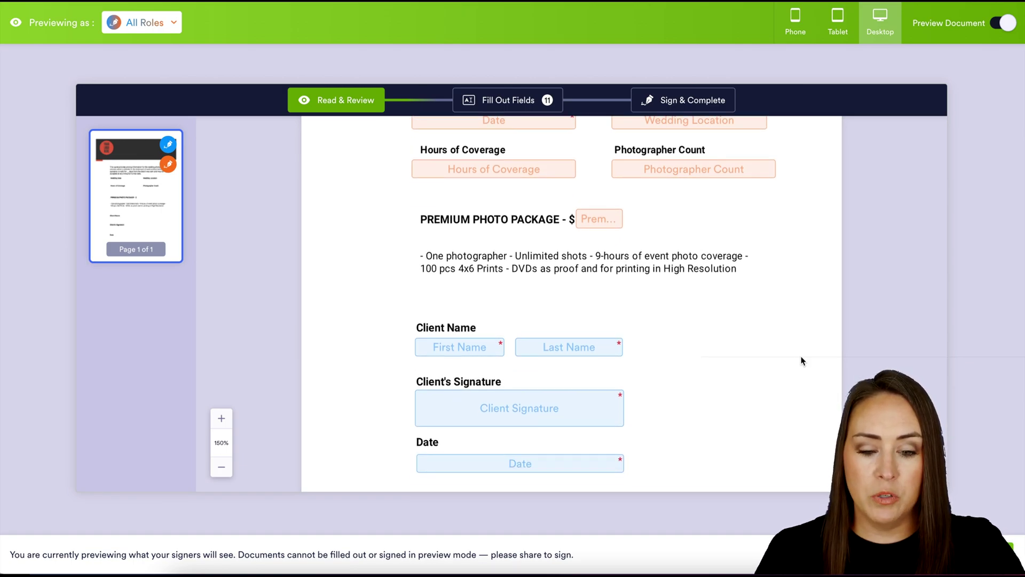
scroll(801, 361, down, 1)
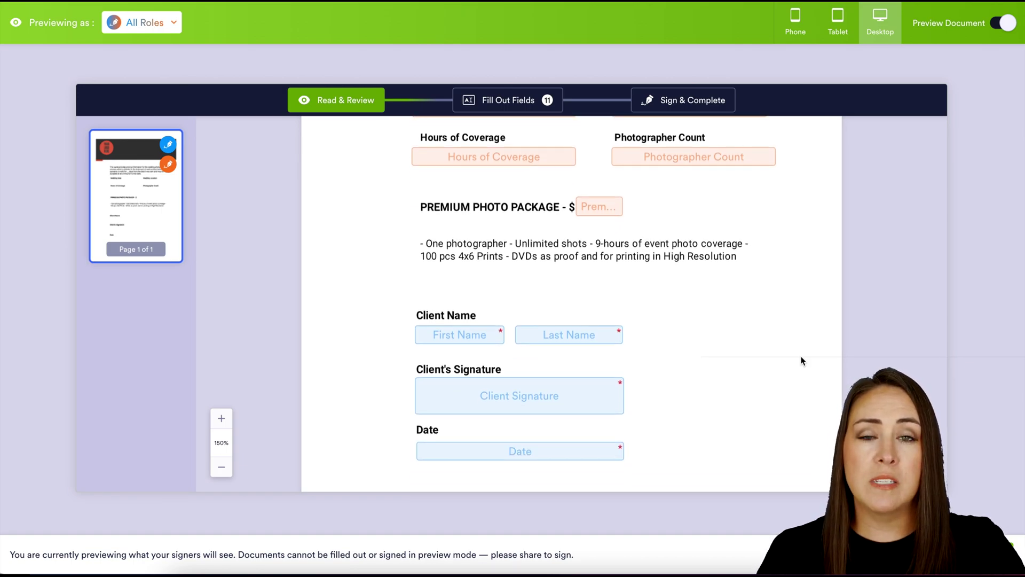
click(170, 25)
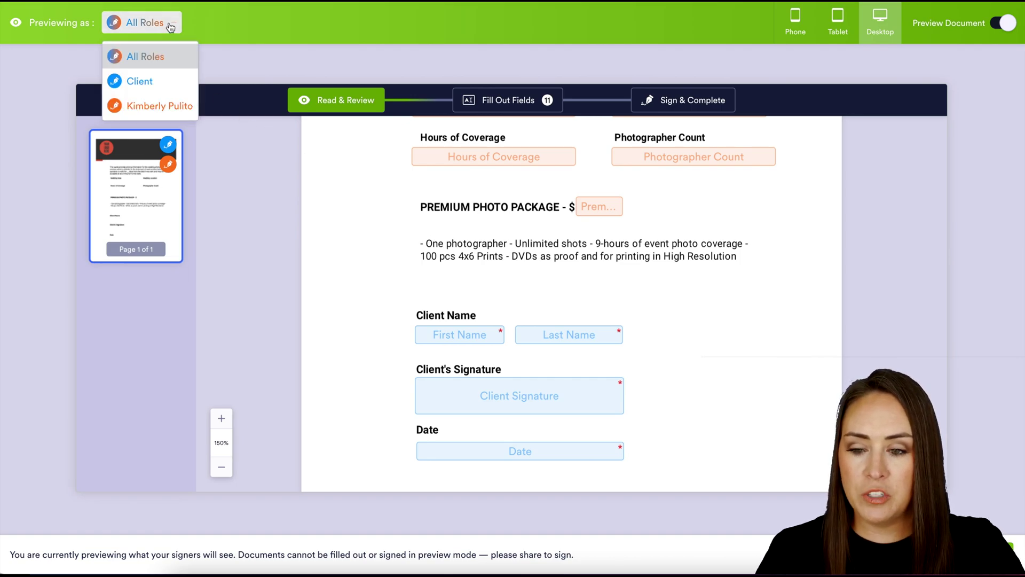
click(152, 78)
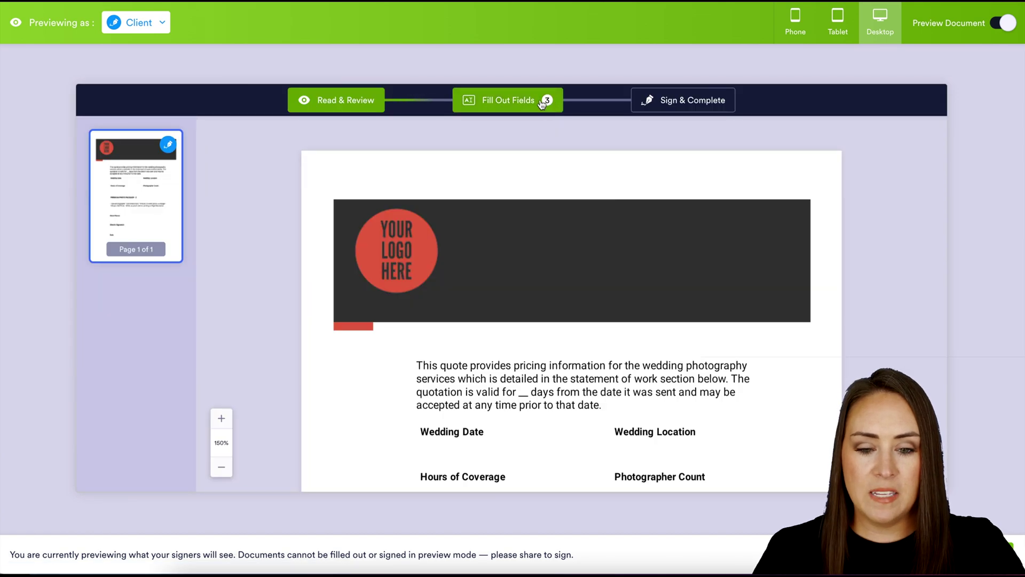
scroll(712, 253, down, 8)
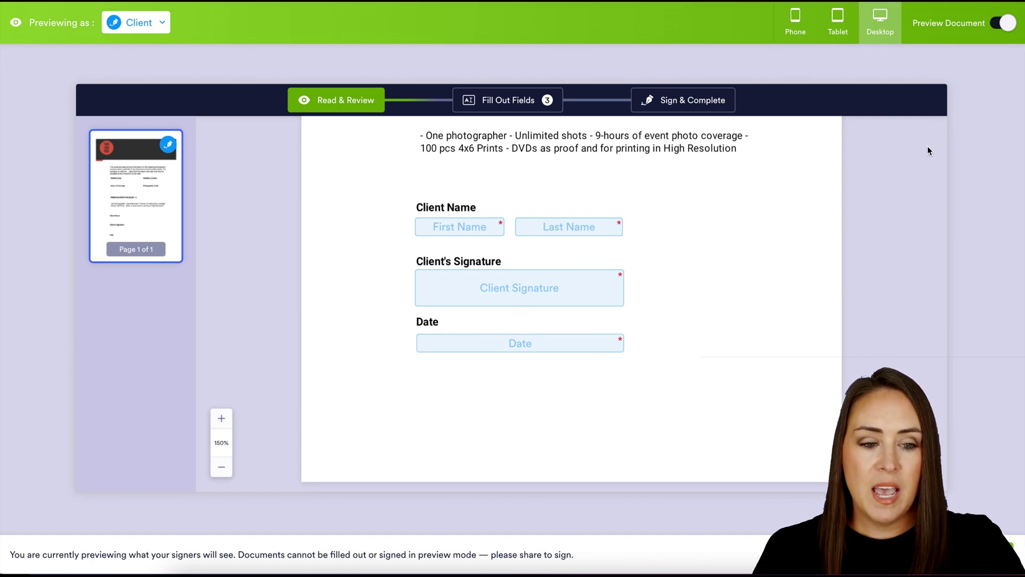
click(1006, 23)
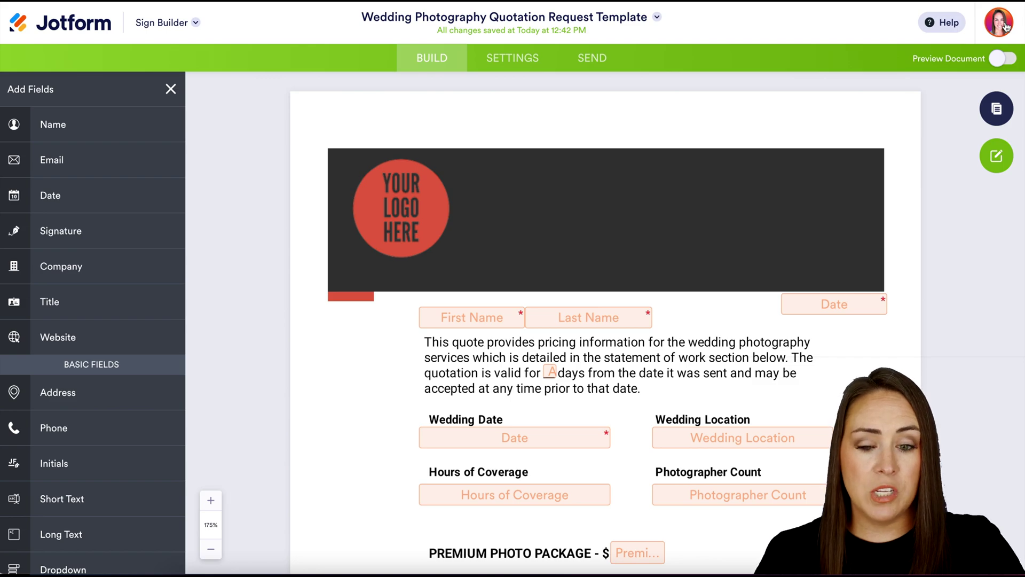
- Set the signer email message to 'Please sign ASAP', then proceed to the Send page
click(508, 66)
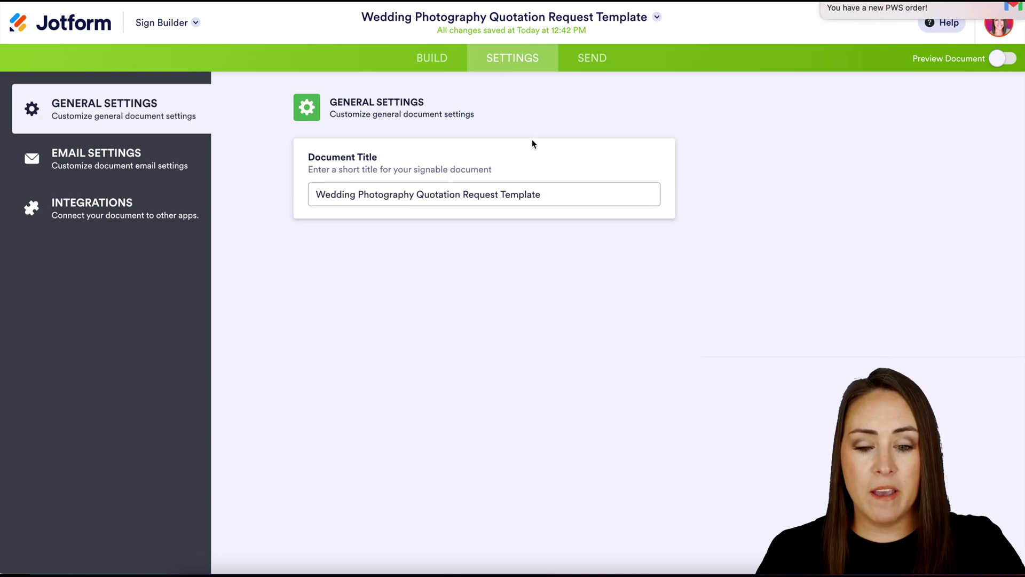
click(145, 156)
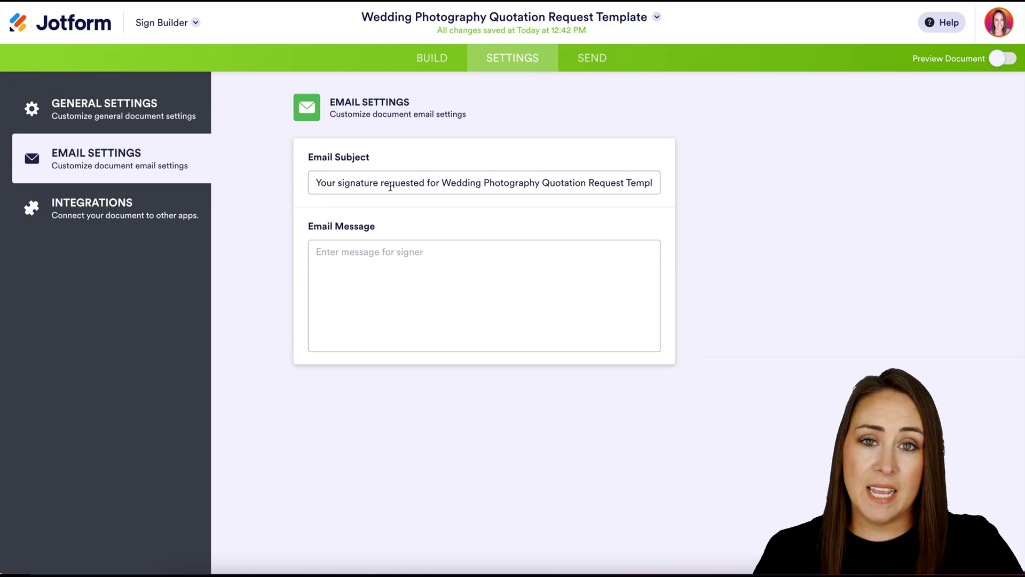
click(389, 263)
text(Pl)
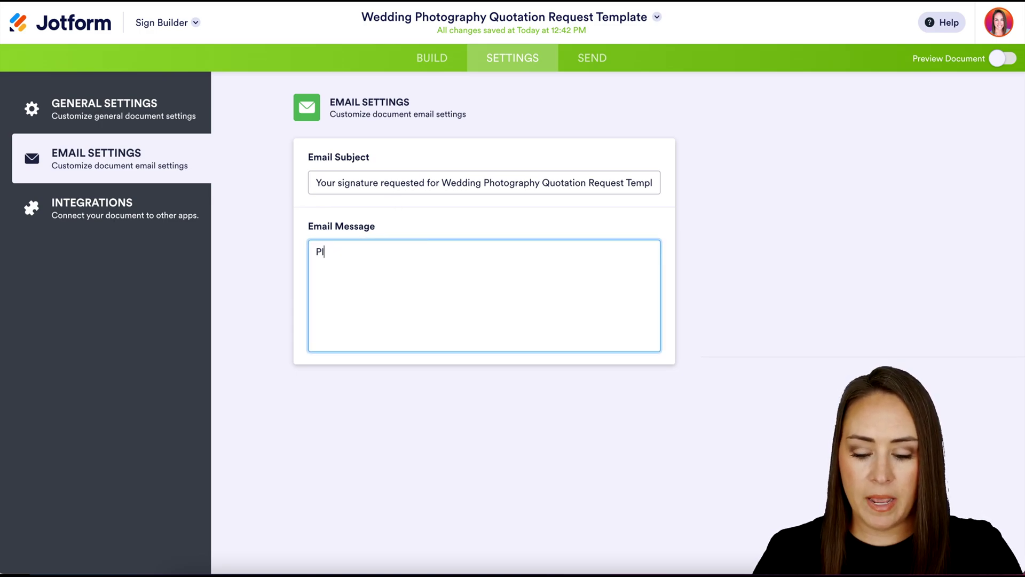
text(ease sign ASAP)
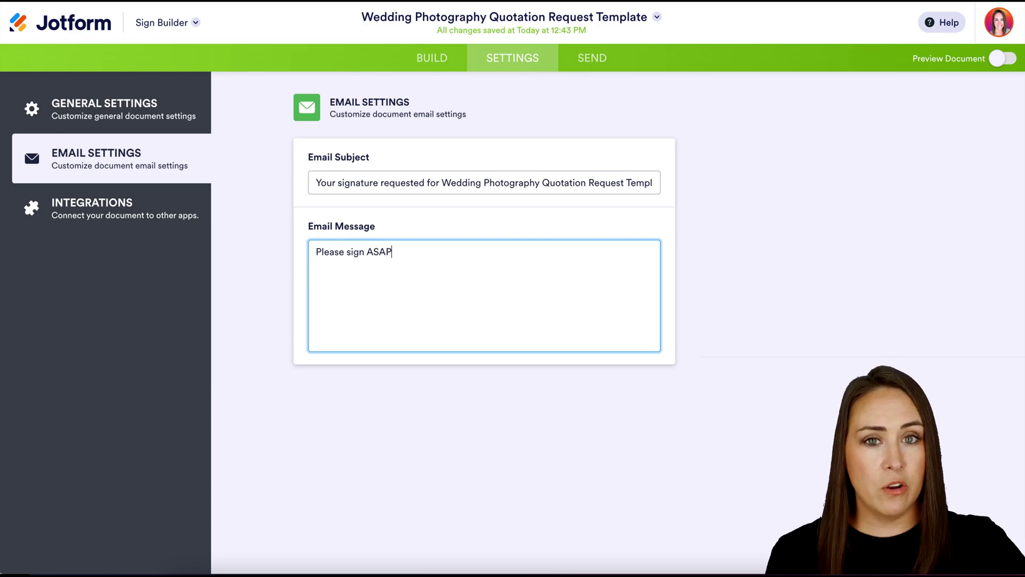
click(106, 230)
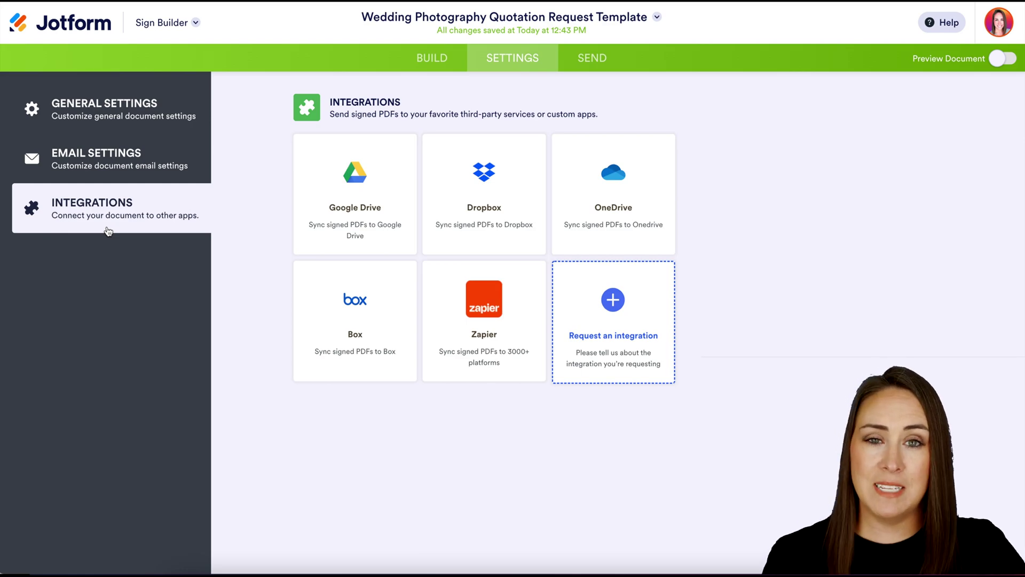
click(596, 59)
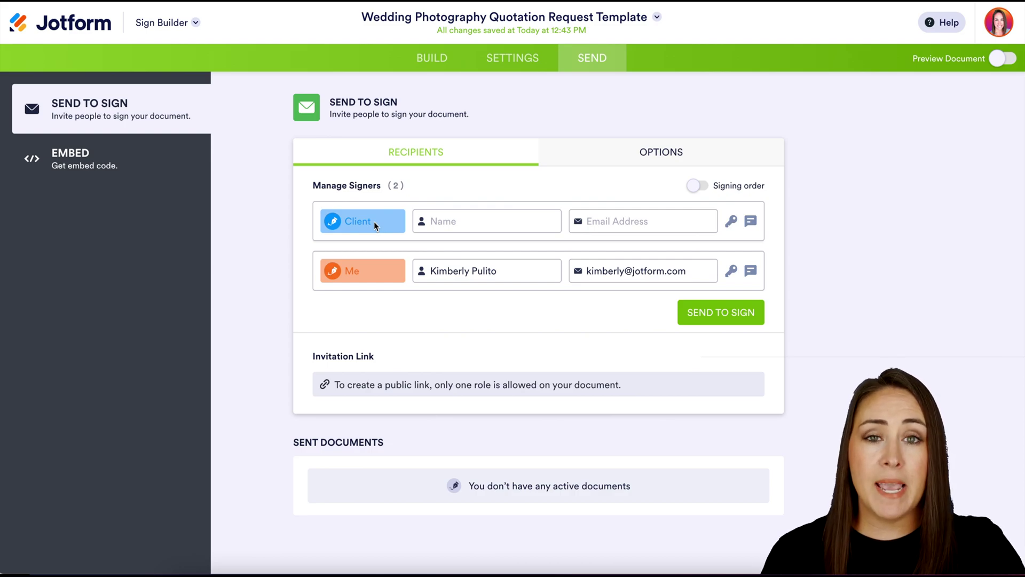
- Enter the client signer's name and e-mail and set an access code
click(448, 221)
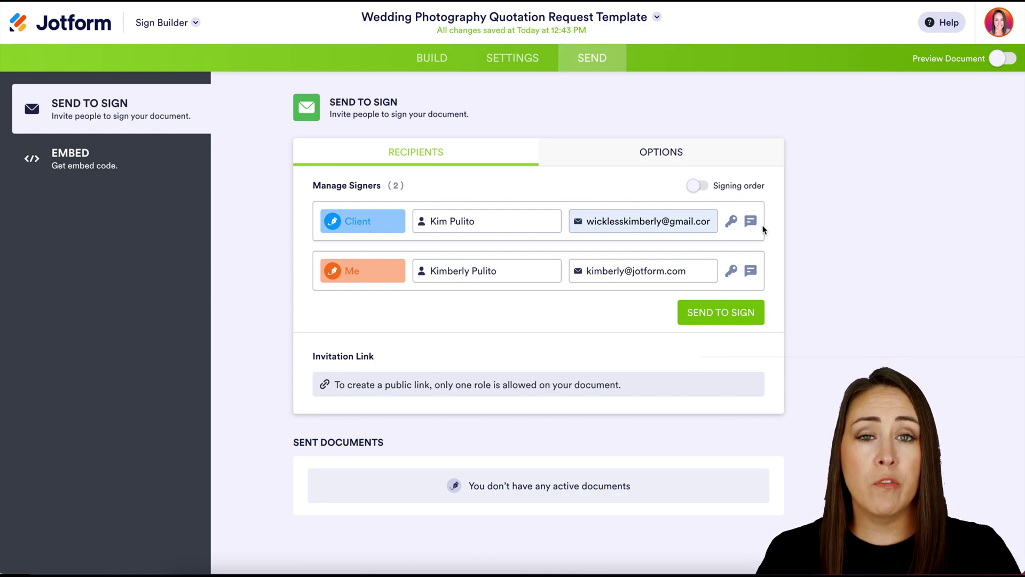
click(731, 223)
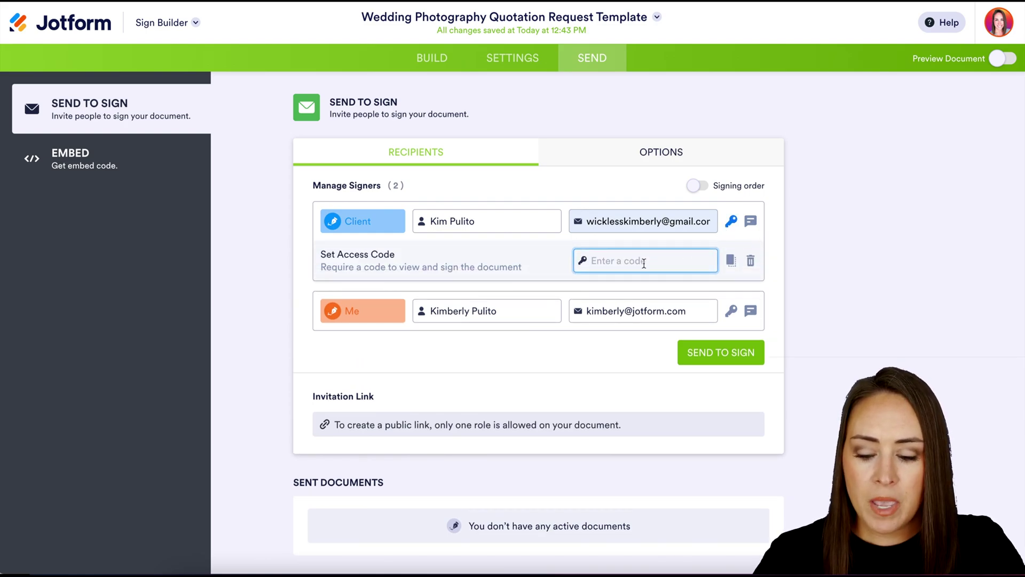
text(123)
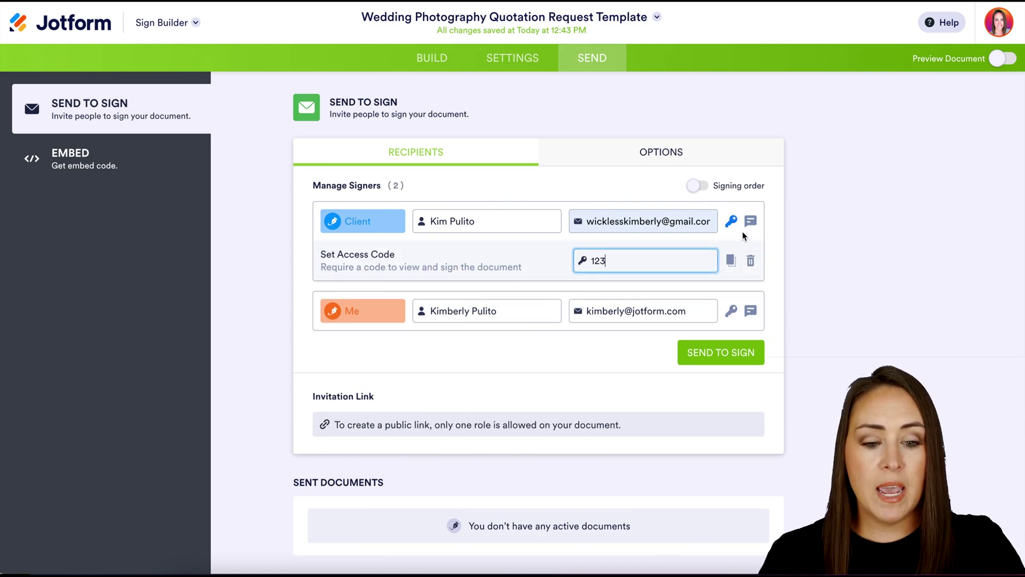
- Attach a private note to the client stating the access passcode
click(751, 221)
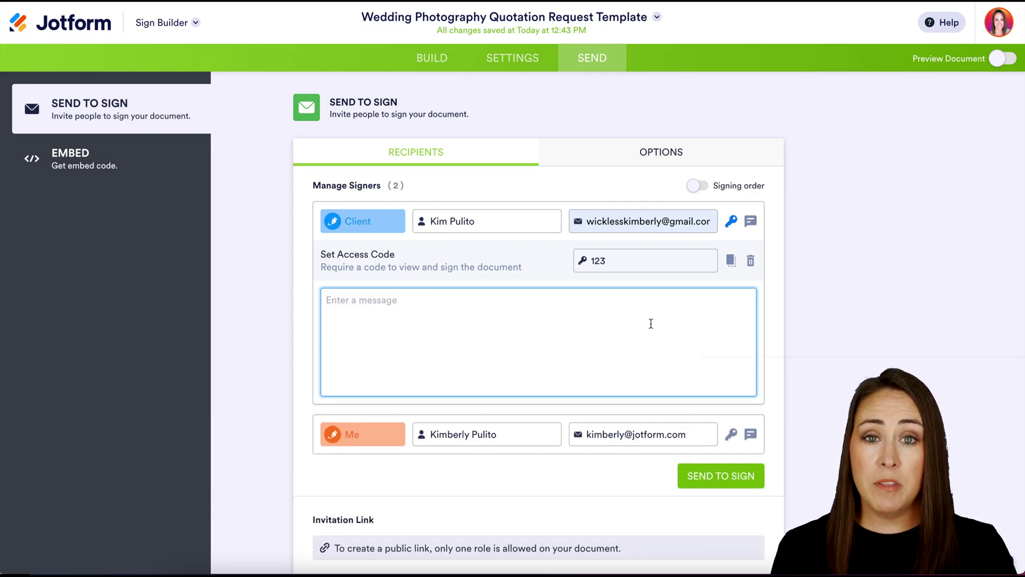
text(Passc)
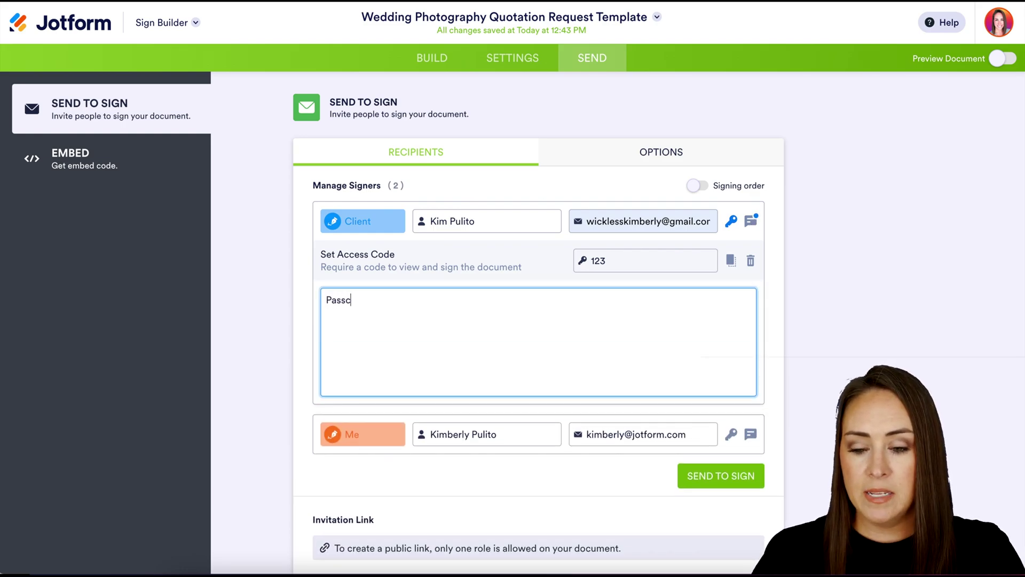
text(ode is 123)
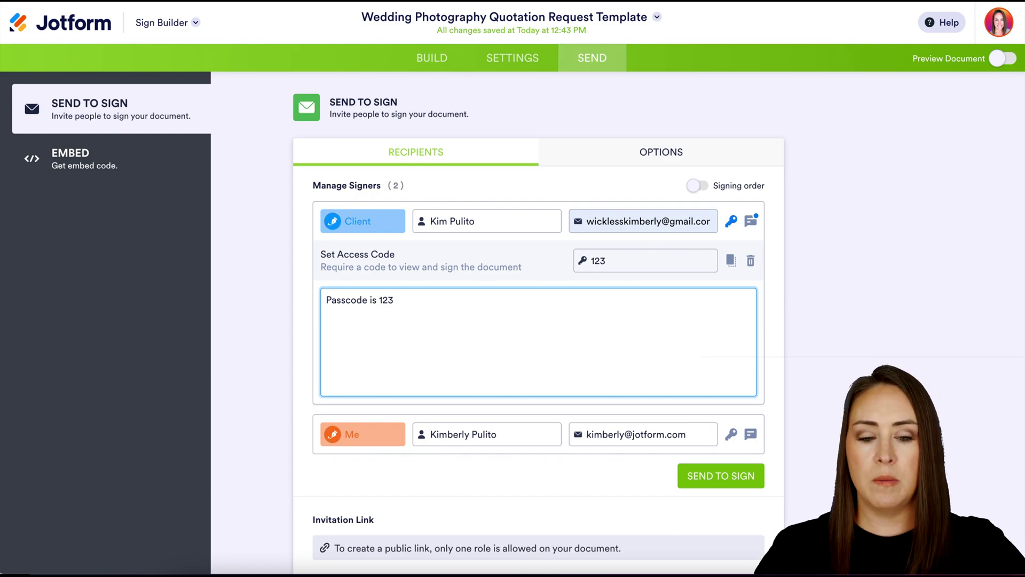
click(751, 221)
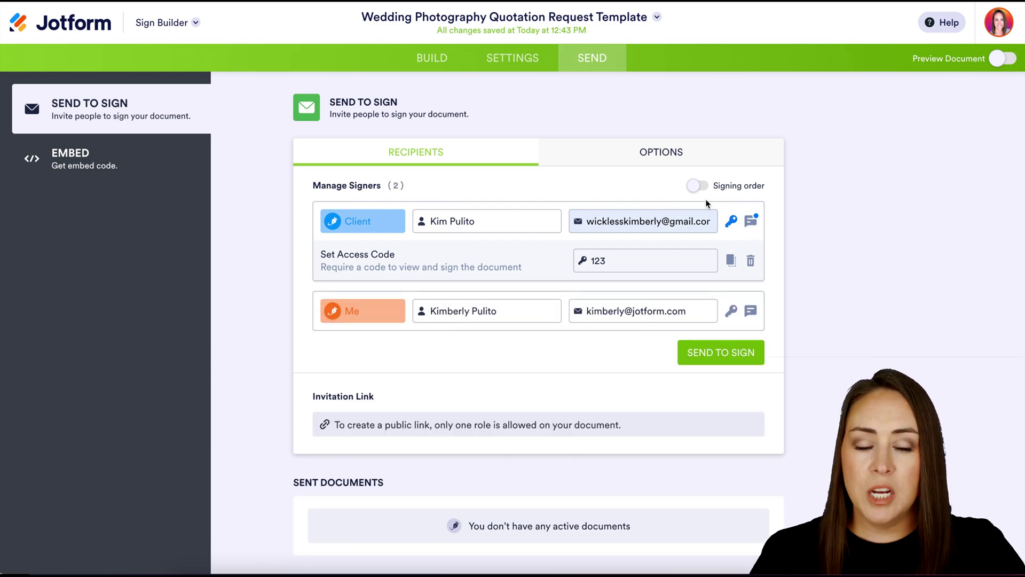
- Turn Signer Delegation off in the sending options, then return to the recipients list
click(661, 154)
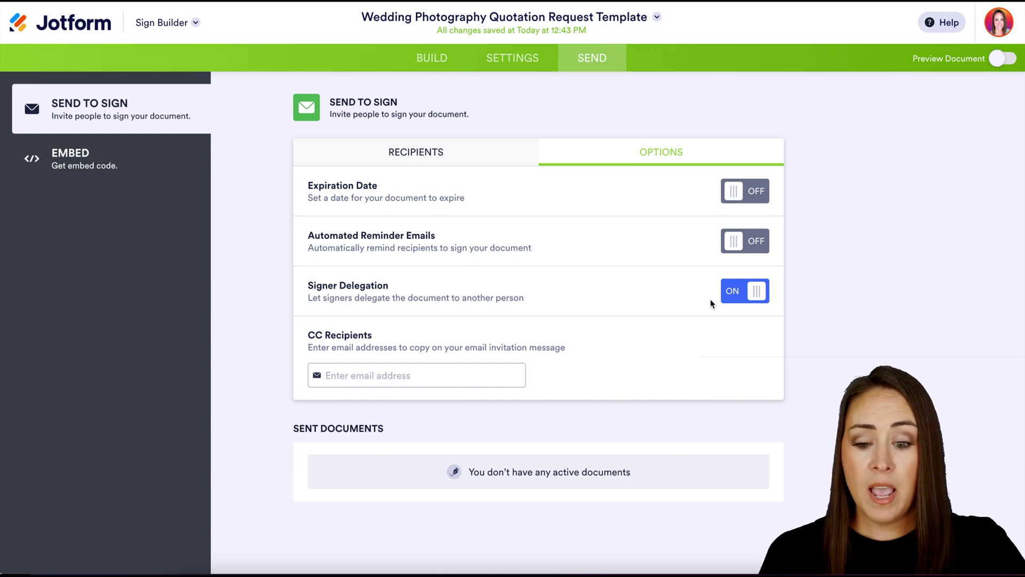
click(726, 293)
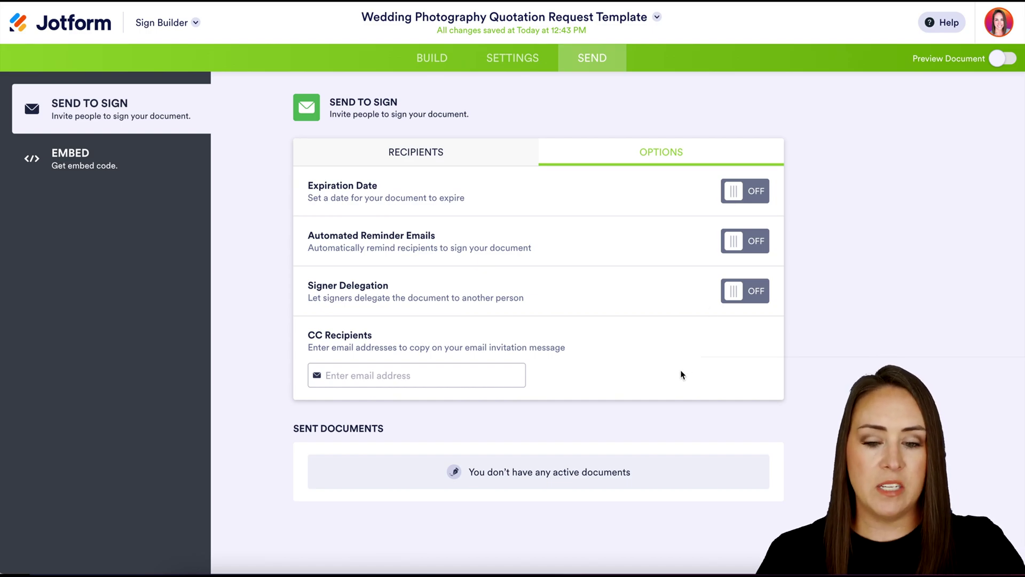
click(442, 155)
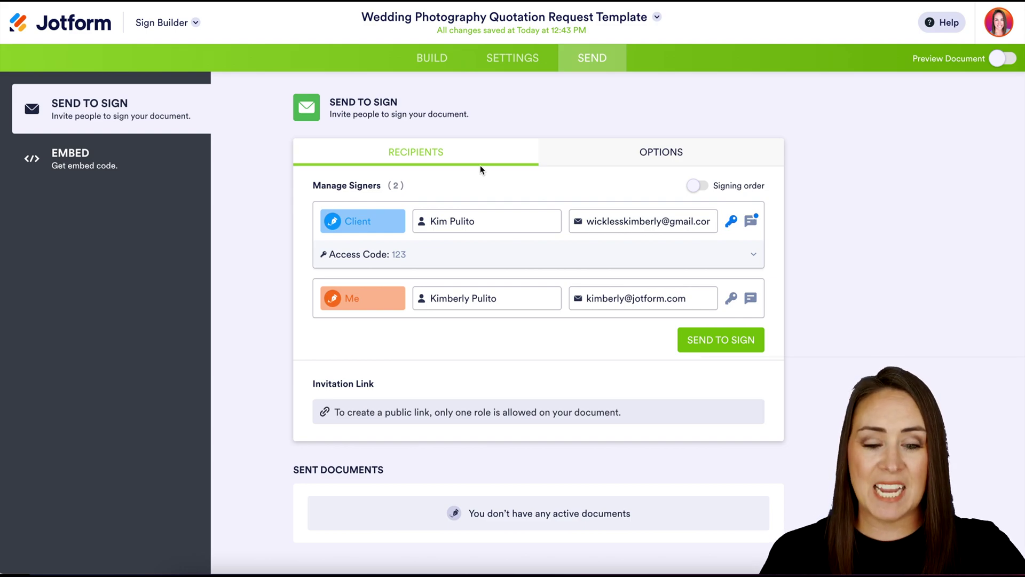
- Enable signing order with the sender signing before the client, and send the quotation
click(696, 186)
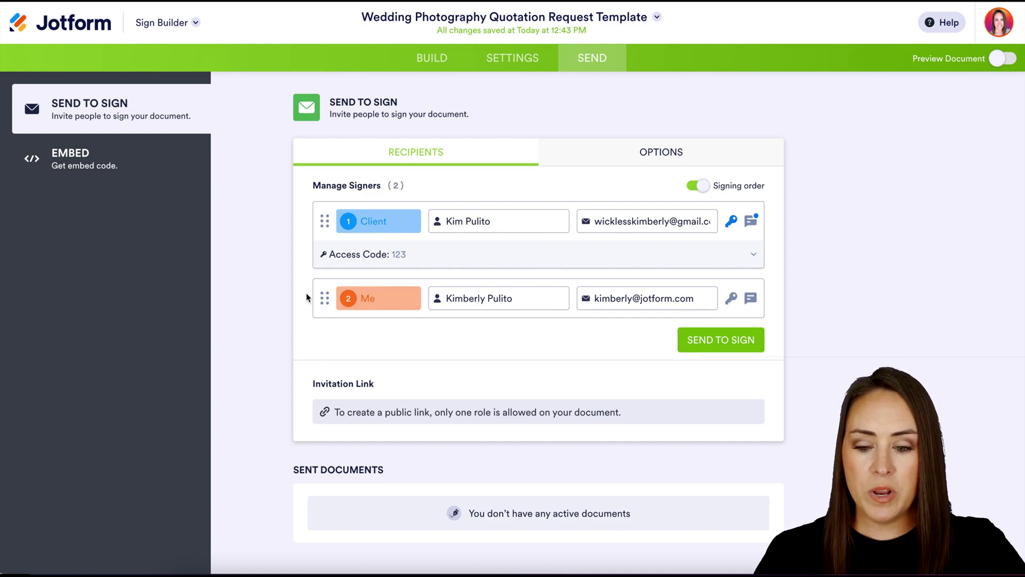
drag(324, 298, 323, 227)
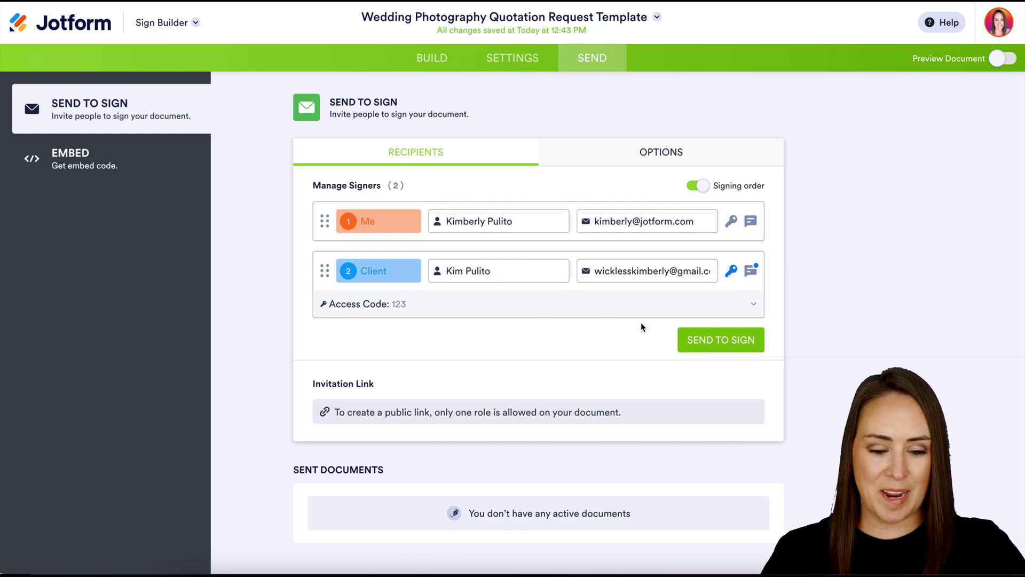
click(720, 344)
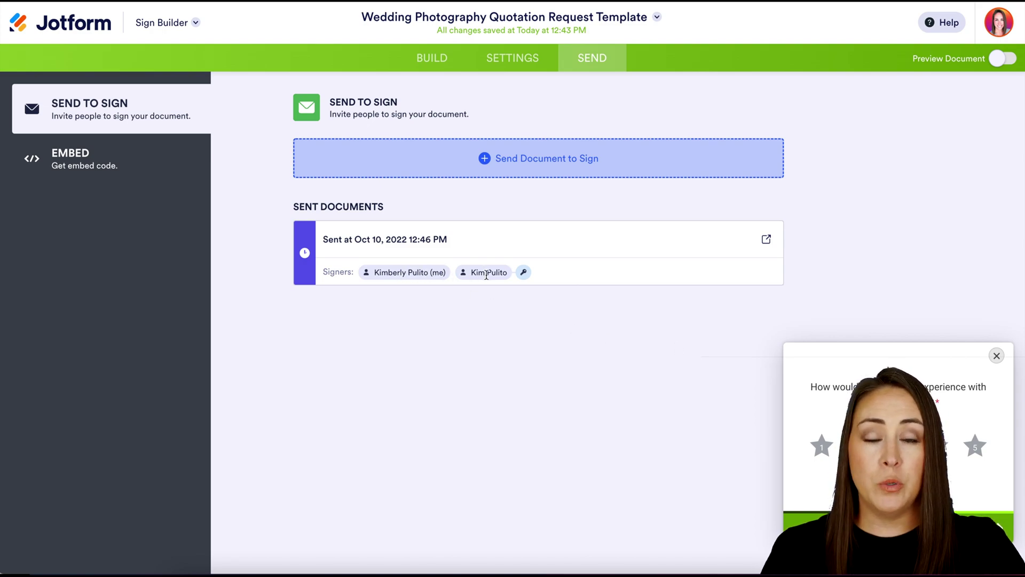
mouse_move(529, 276)
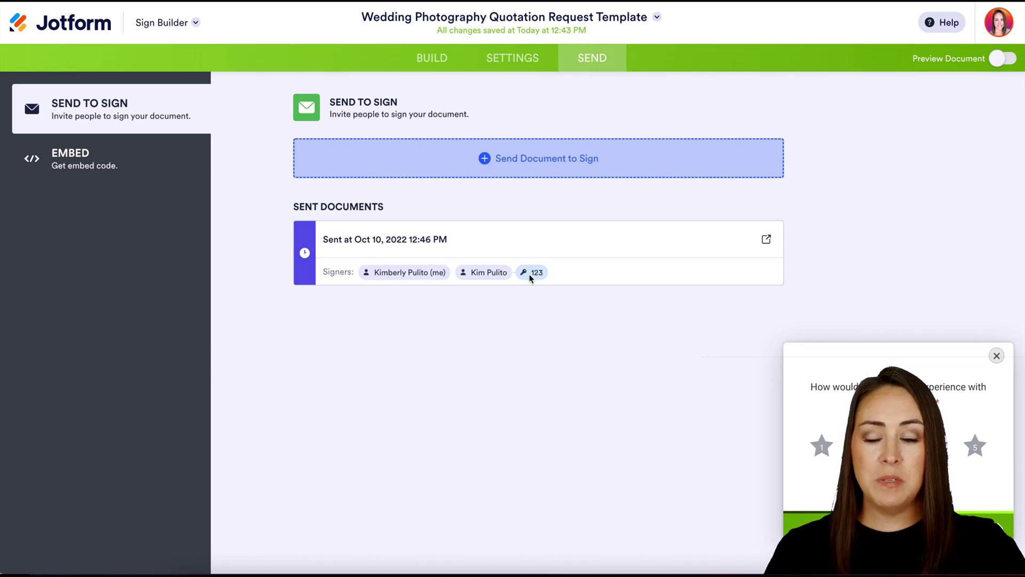
- Open the Jotform Sign Inbox filtered to documents Waiting for My Signature
click(195, 23)
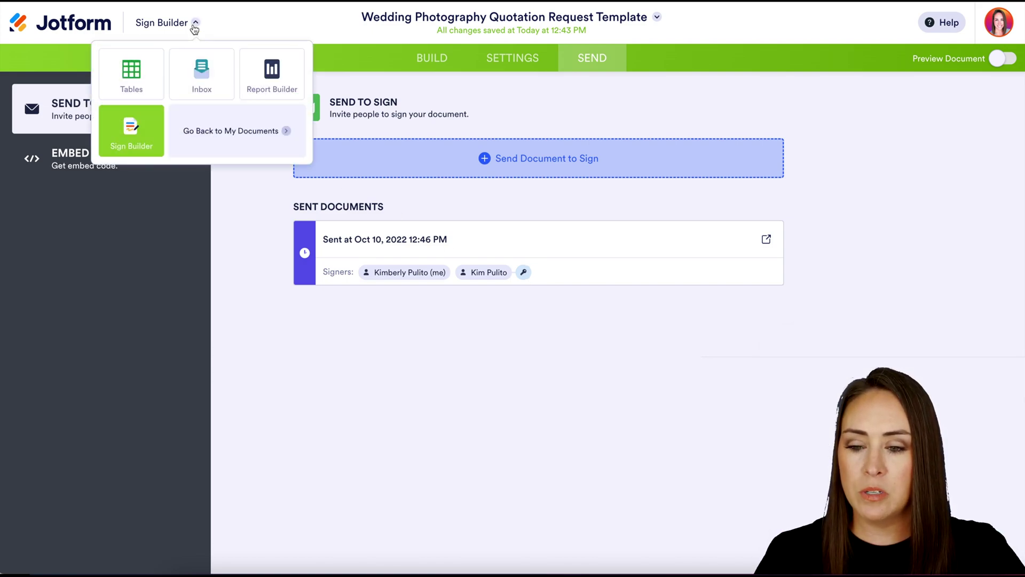
click(203, 80)
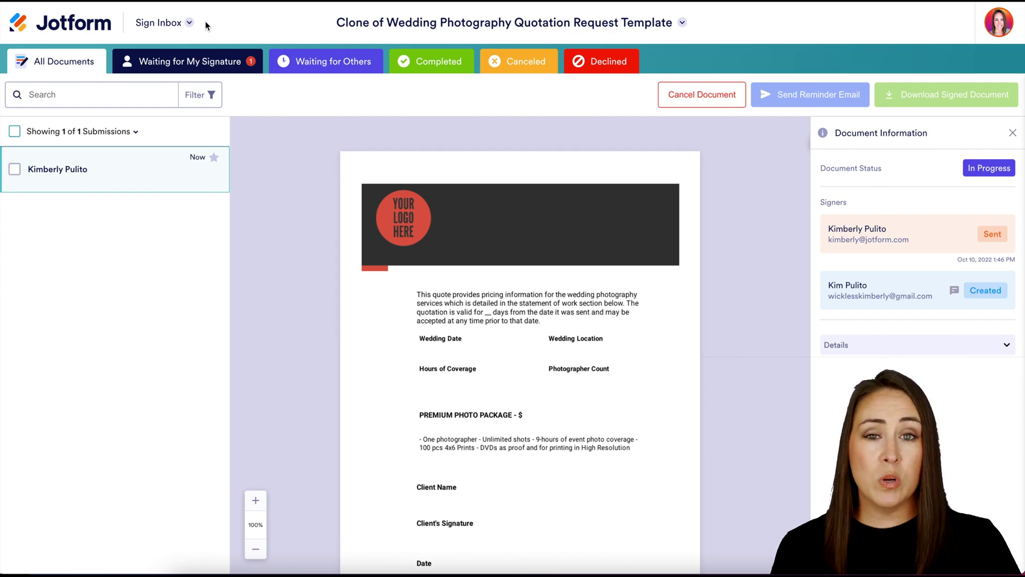
click(193, 63)
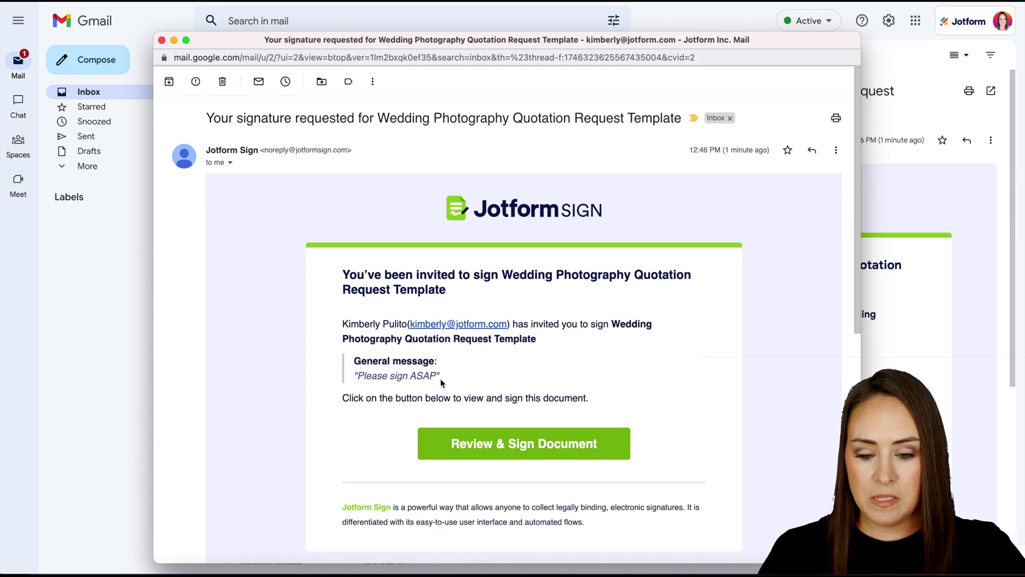
- Highlight the 'Please sign ASAP' message and open the quotation via Review & Sign Document
drag(440, 376, 353, 378)
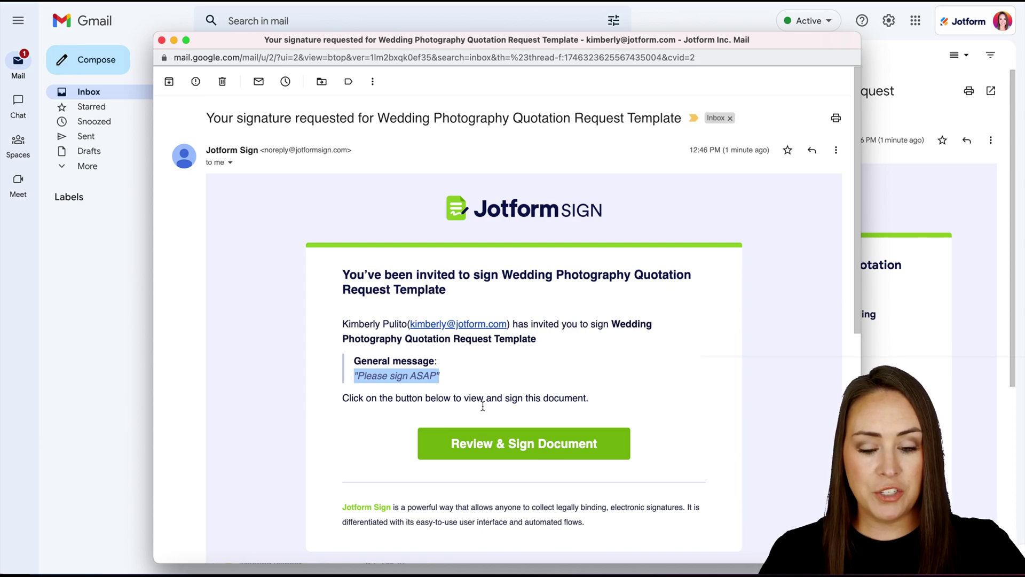
click(526, 446)
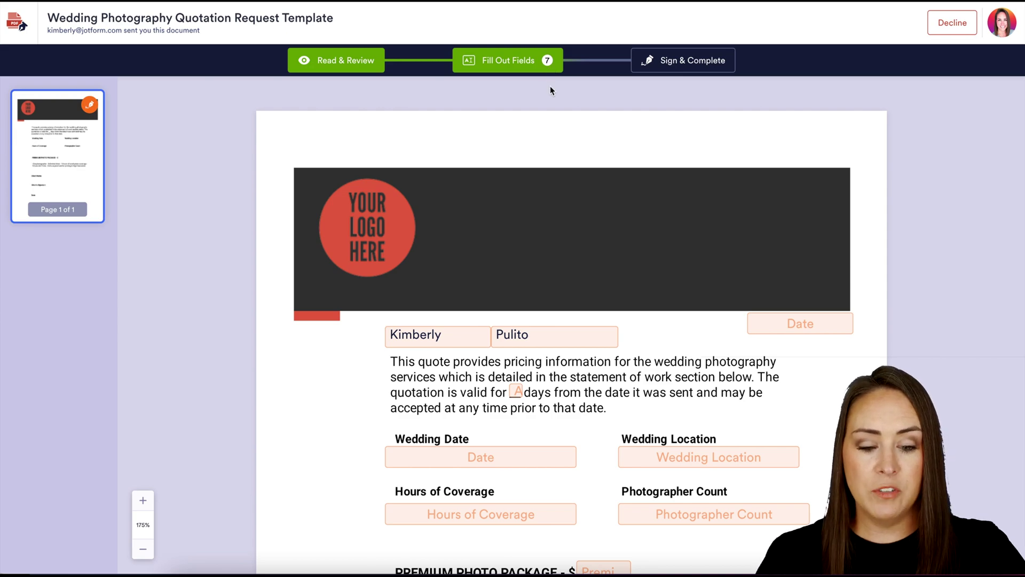
- Sign and complete the quotation as sender, accepting the terms and sending it on
scroll(827, 434, down, 3)
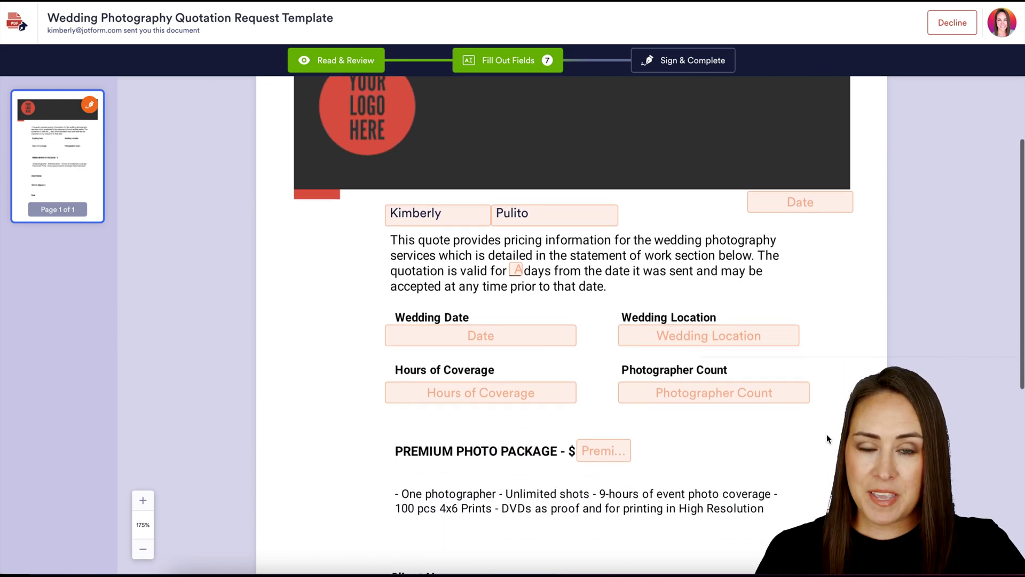
scroll(827, 434, down, 5)
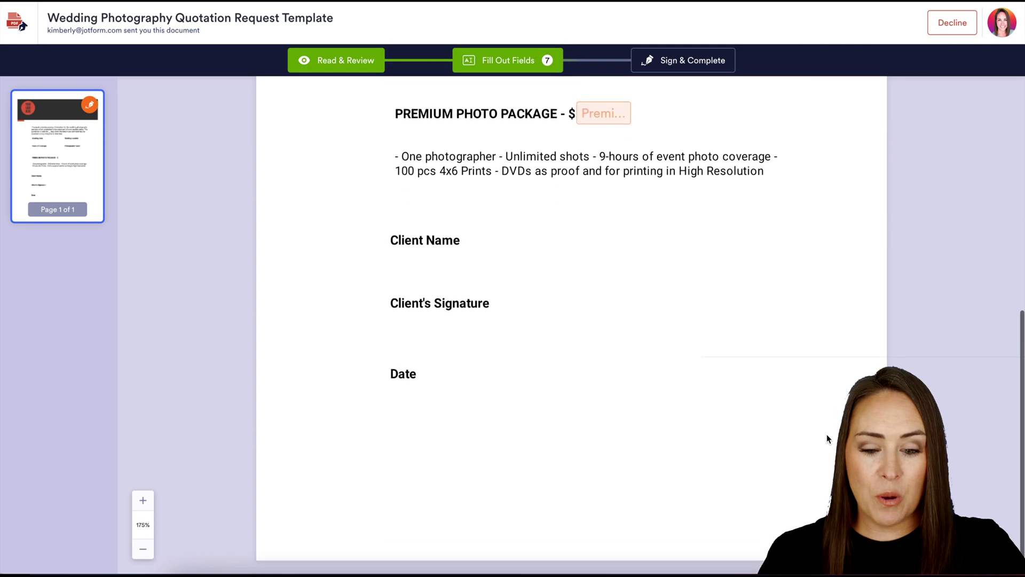
scroll(827, 434, up, 5)
scroll(827, 438, up, 3)
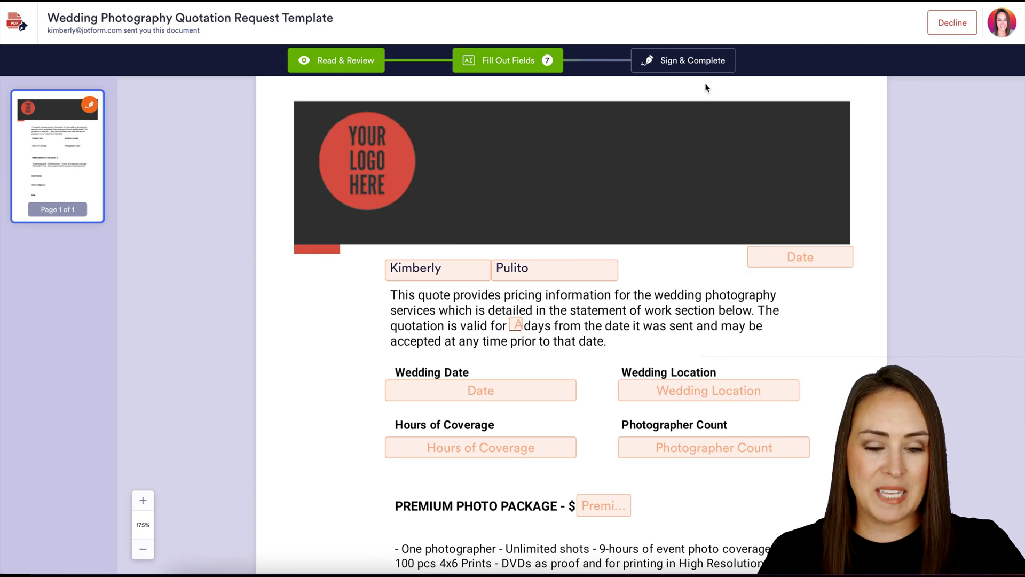
click(715, 62)
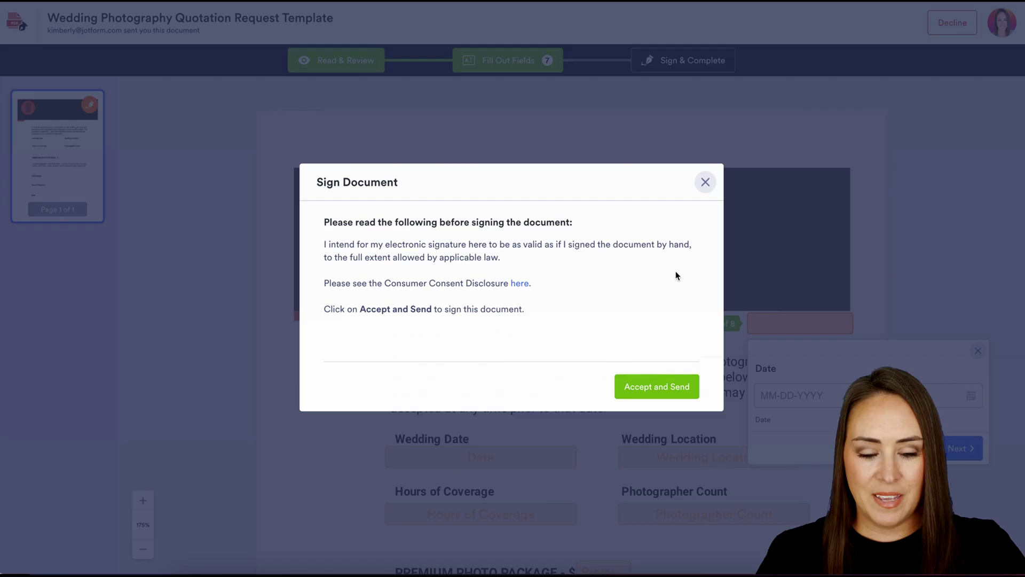
click(671, 392)
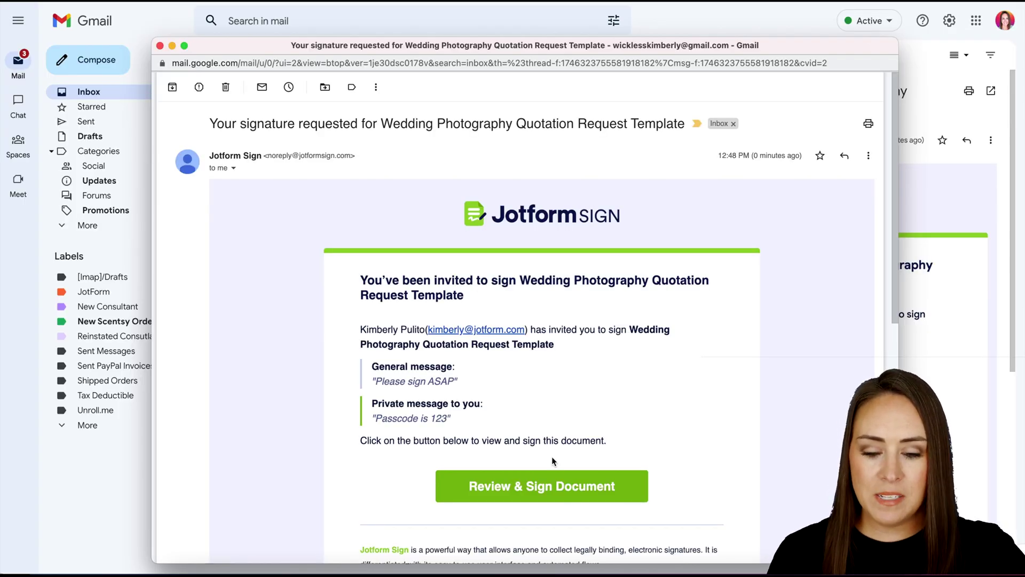
- Read the client's invitation and passcode note, then open the document's access-code field
drag(463, 387, 370, 386)
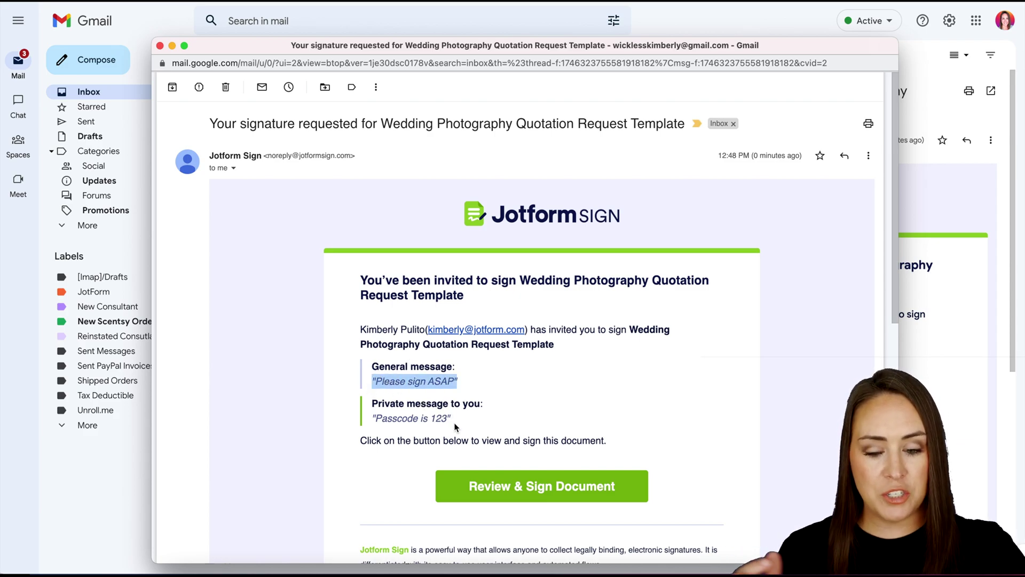
drag(453, 419, 367, 427)
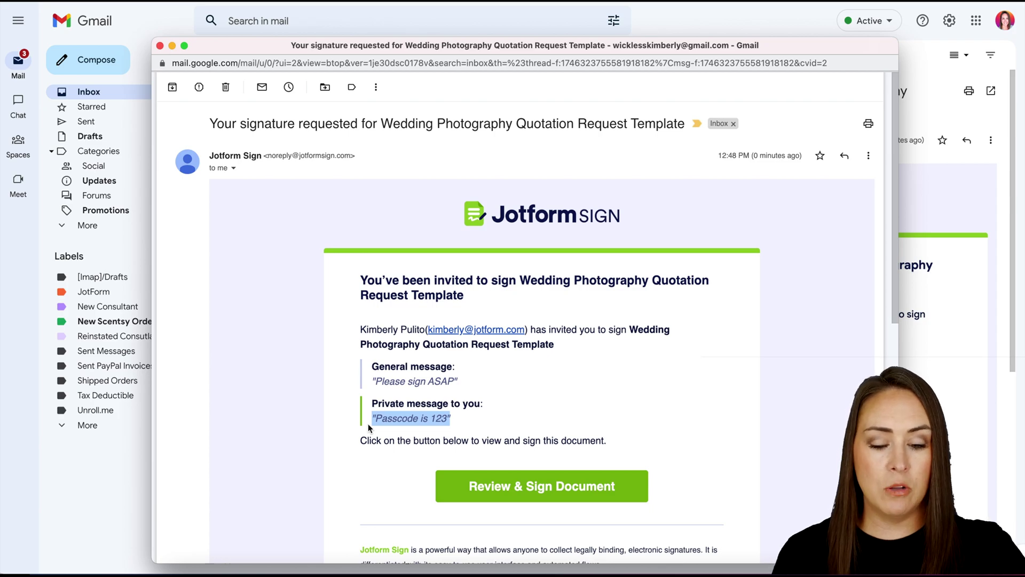
click(539, 486)
click(518, 367)
- Enter the document's access code, validate it, and open the Client Signature field
text(123)
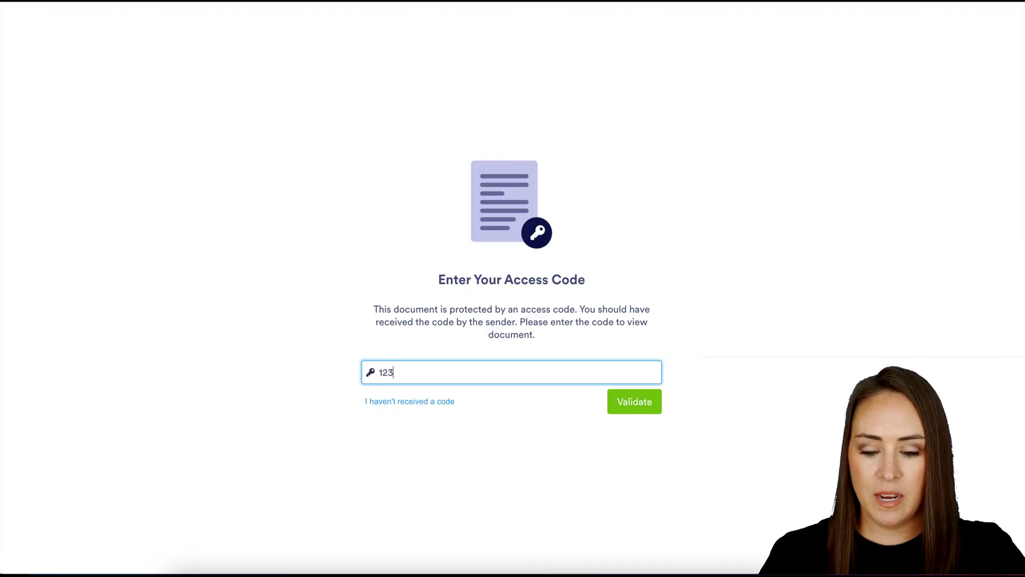
click(634, 412)
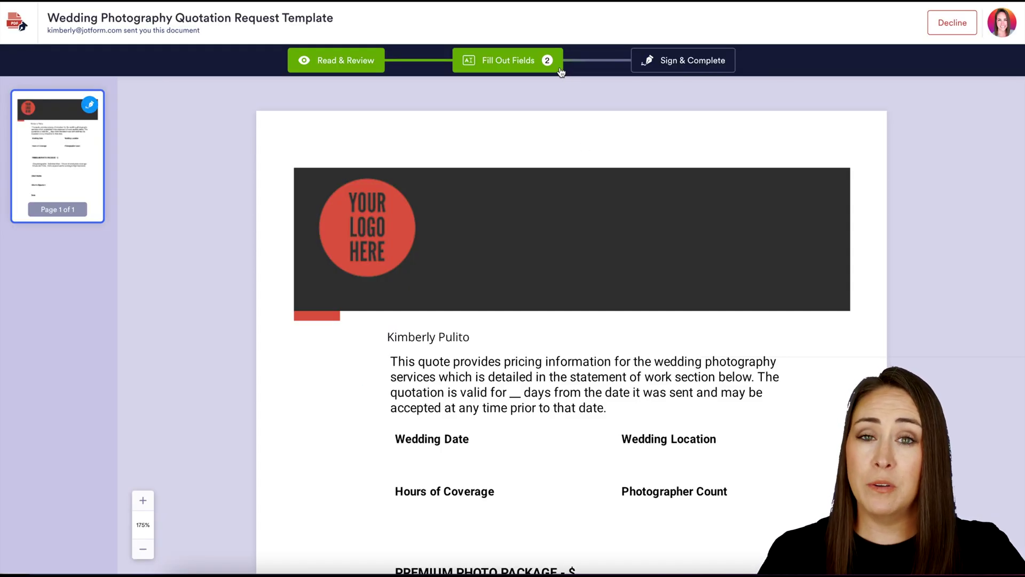
scroll(733, 407, down, 8)
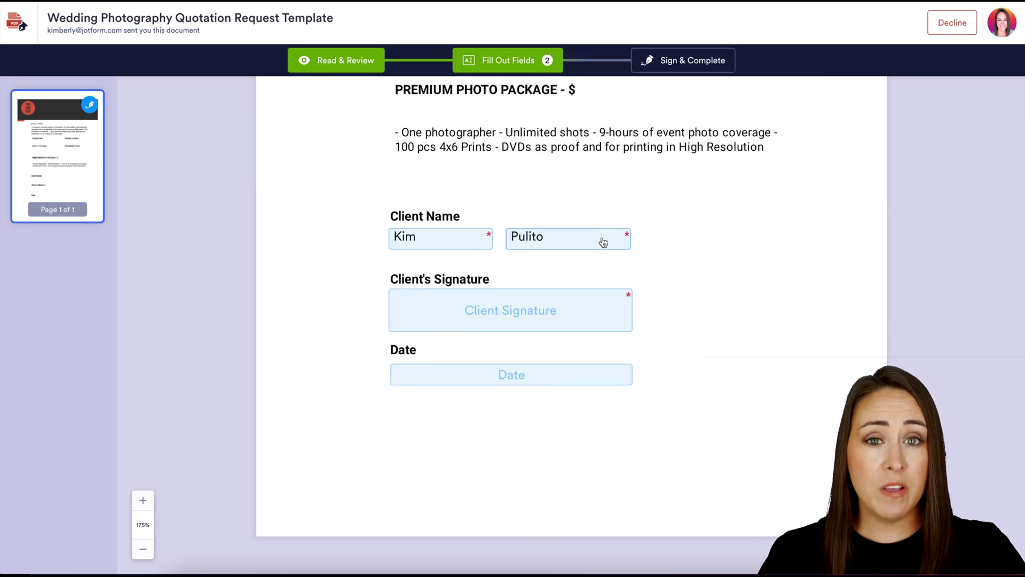
click(517, 312)
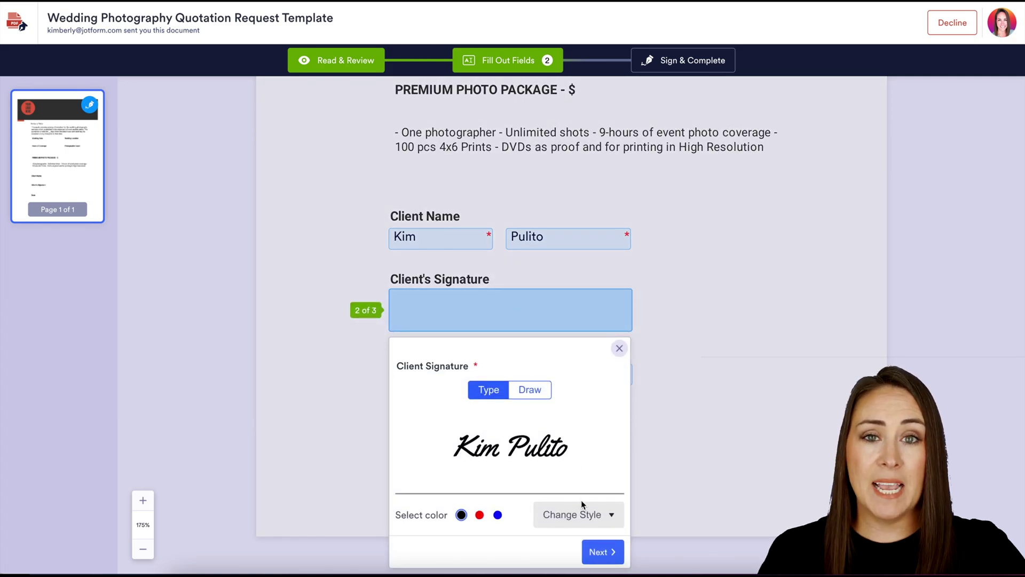
- Create a red hand-drawn client signature and place it on the quotation
click(605, 516)
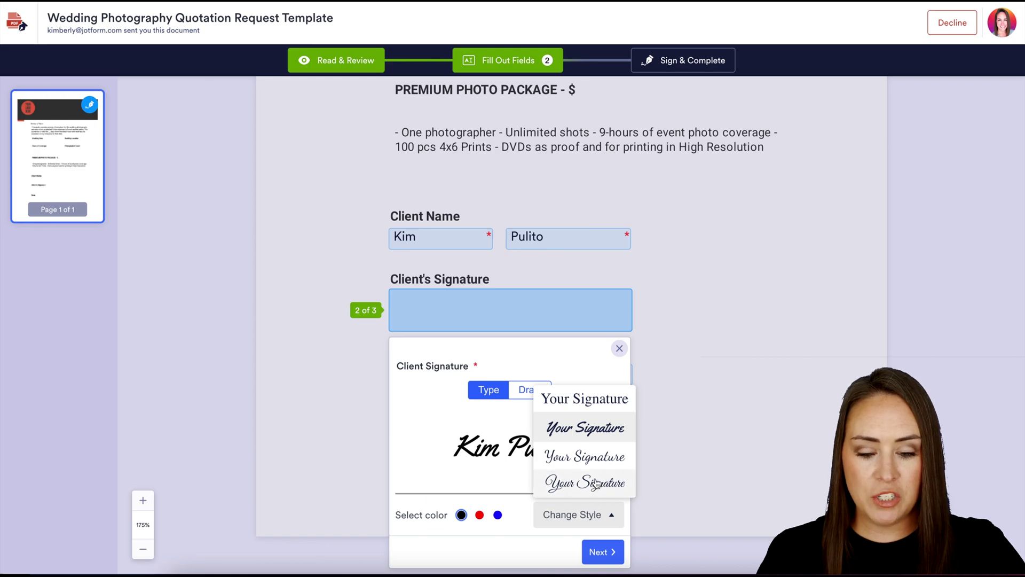
click(596, 483)
click(480, 515)
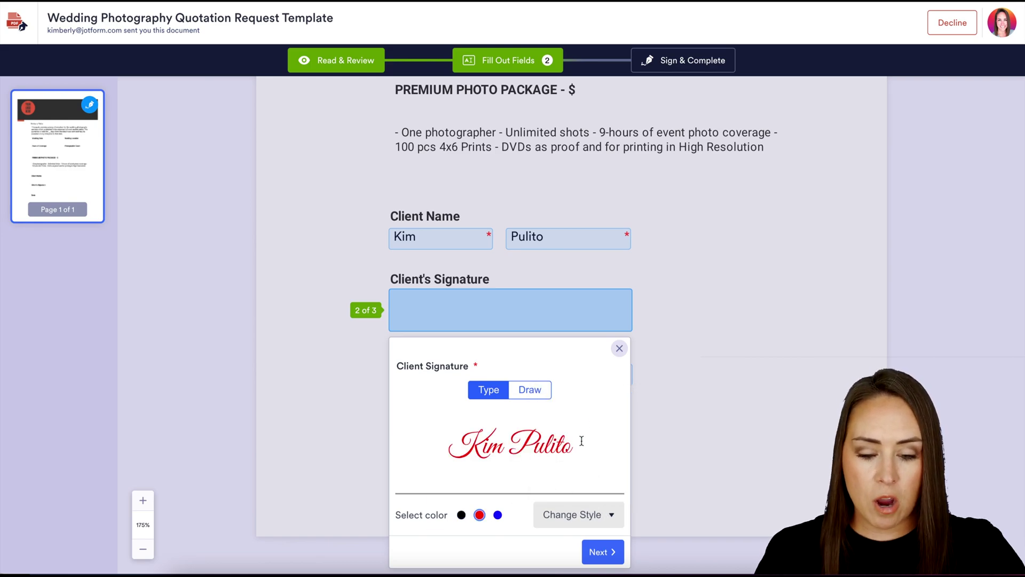
click(530, 390)
drag(483, 427, 582, 458)
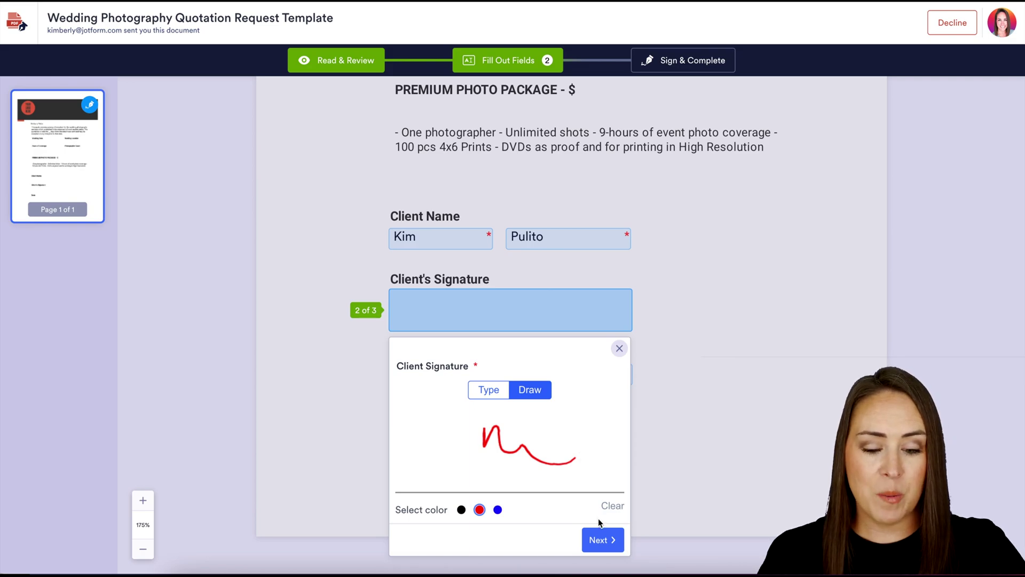
click(599, 536)
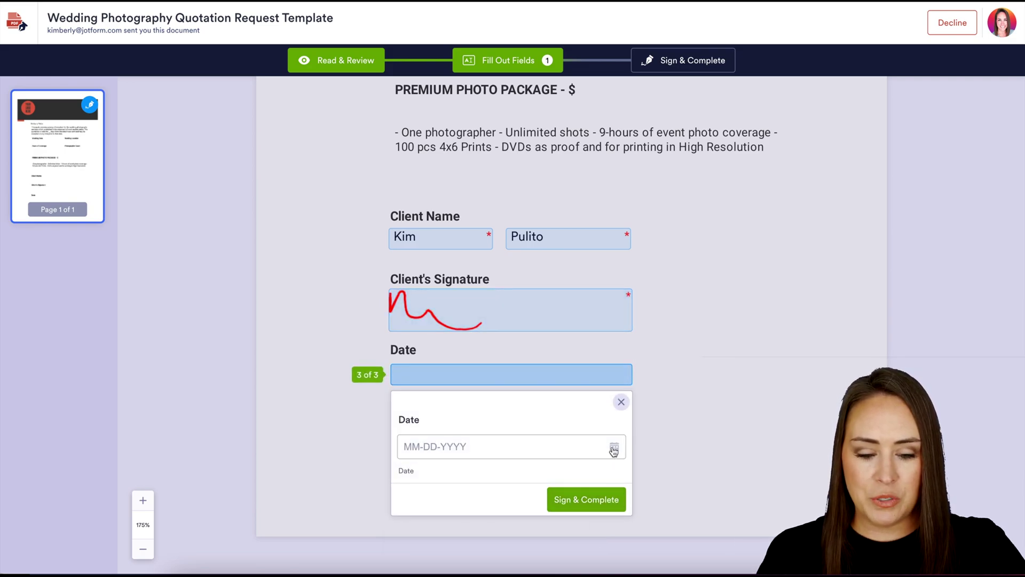
- Set the signing date to 10-10-2022, then Sign & Complete and Accept and Send
click(614, 451)
click(447, 531)
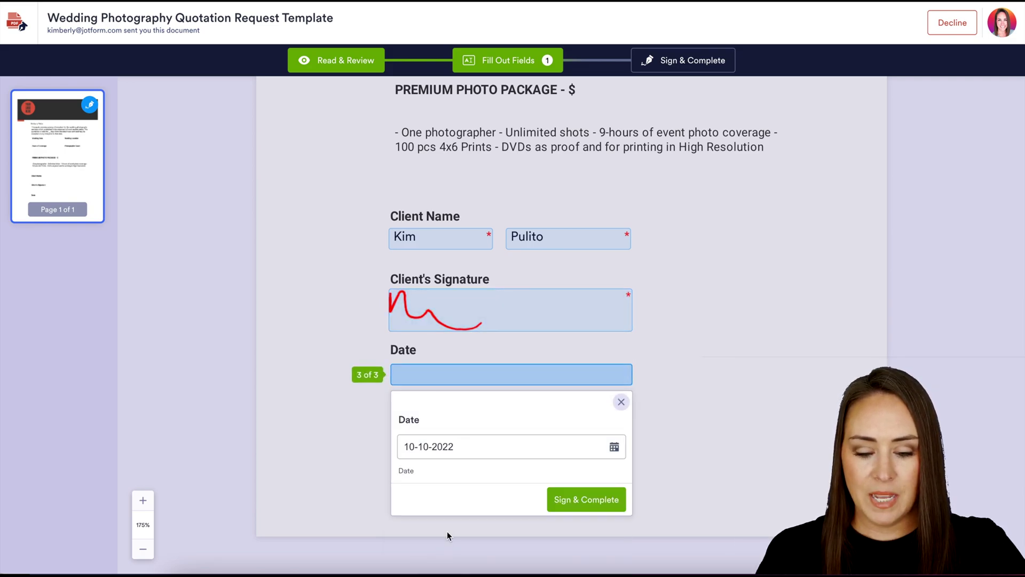
click(585, 500)
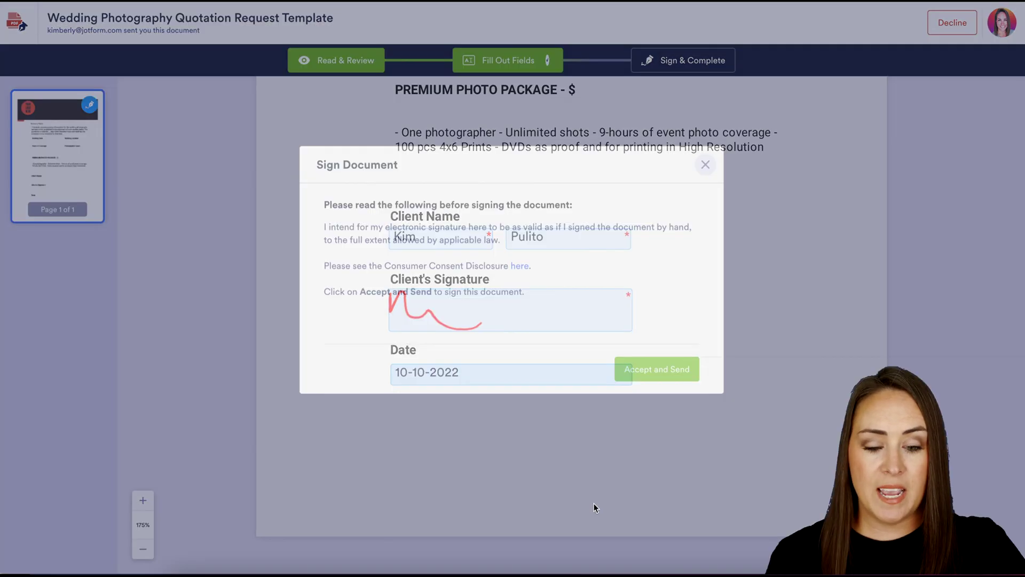
click(650, 387)
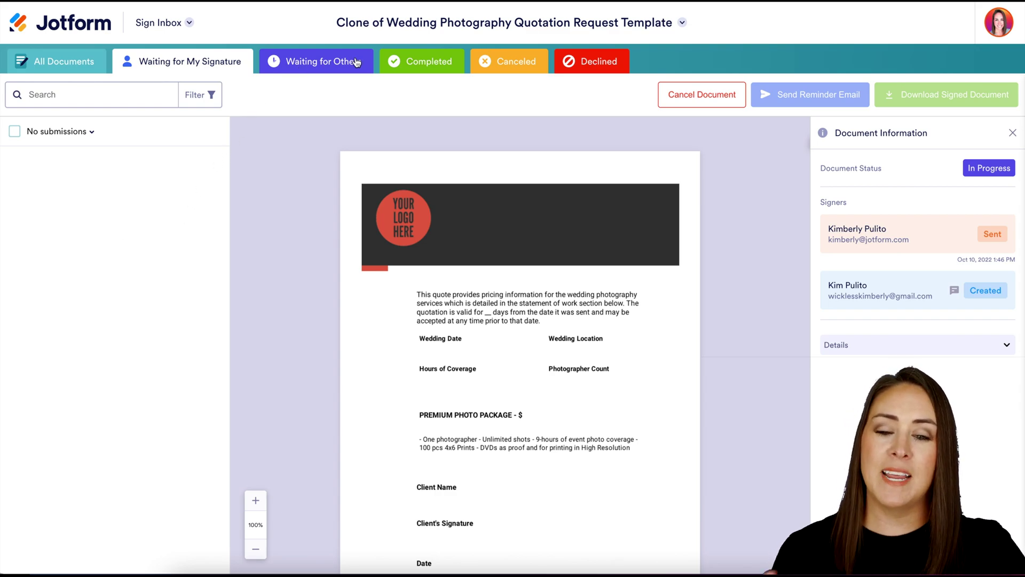
- Scroll through the completed quotation's audit trail, then switch to Jotform Tables for its submission row
click(412, 62)
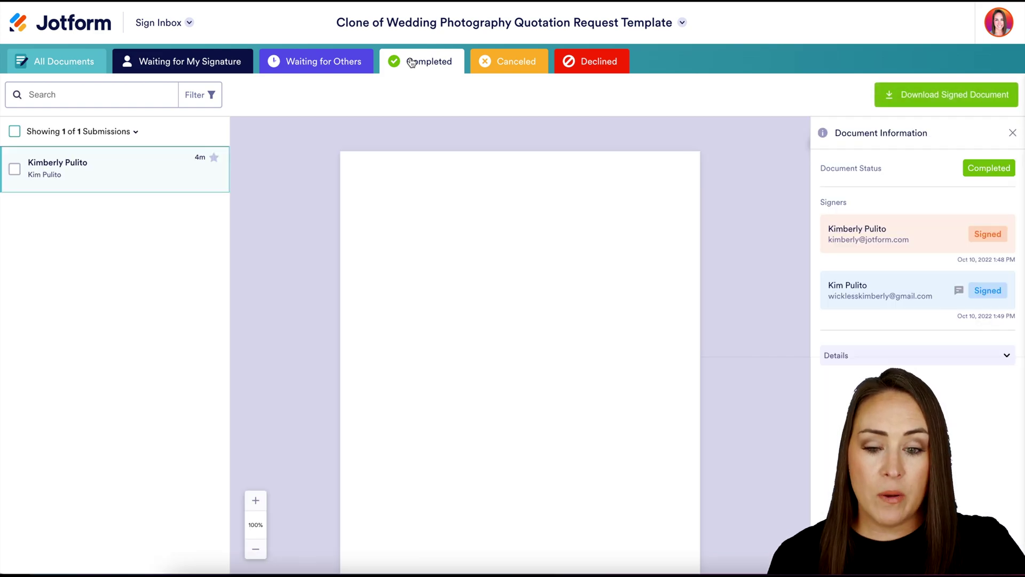
scroll(609, 409, down, 3)
scroll(608, 408, down, 5)
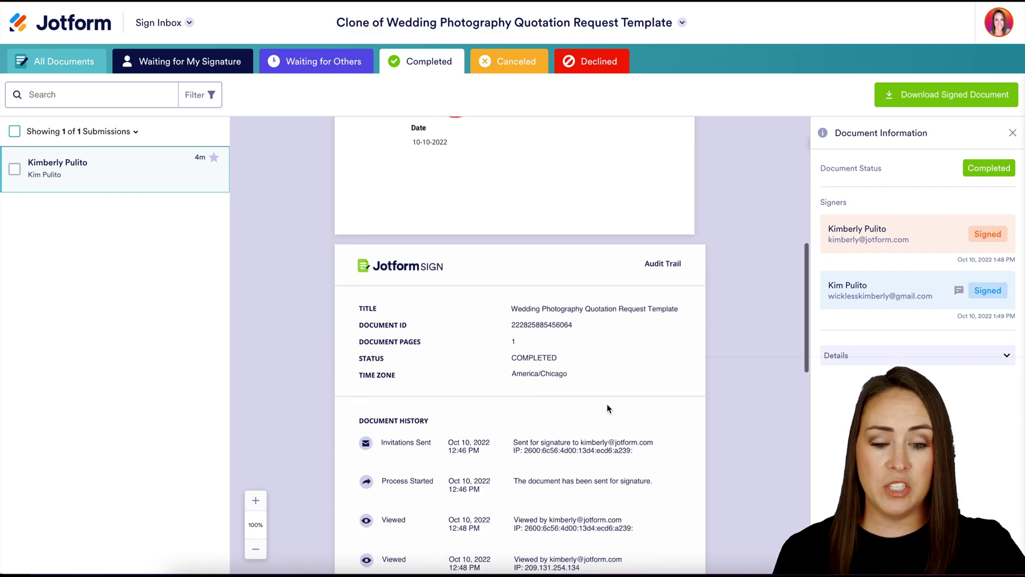
scroll(608, 409, down, 2)
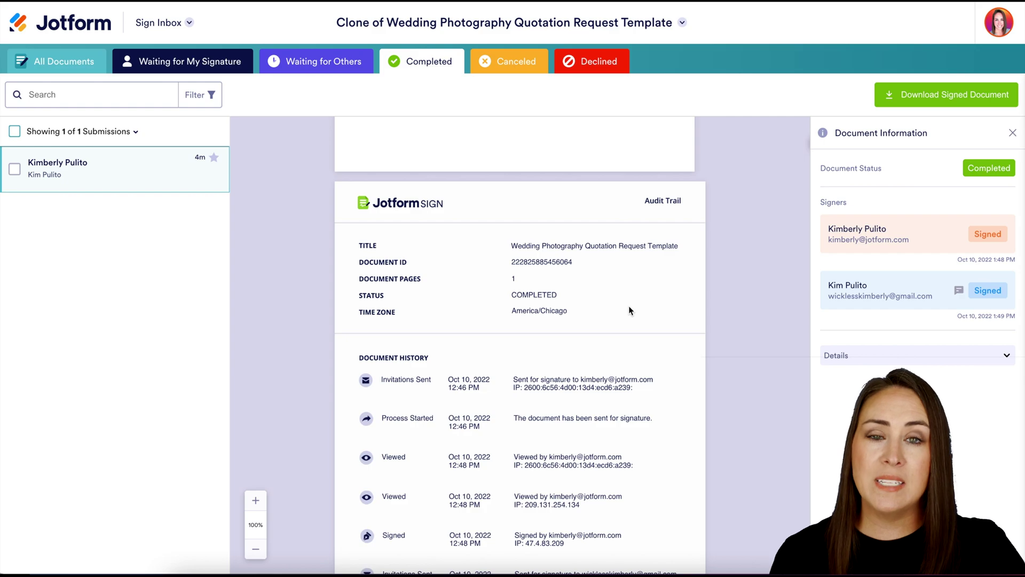
scroll(629, 308, down, 4)
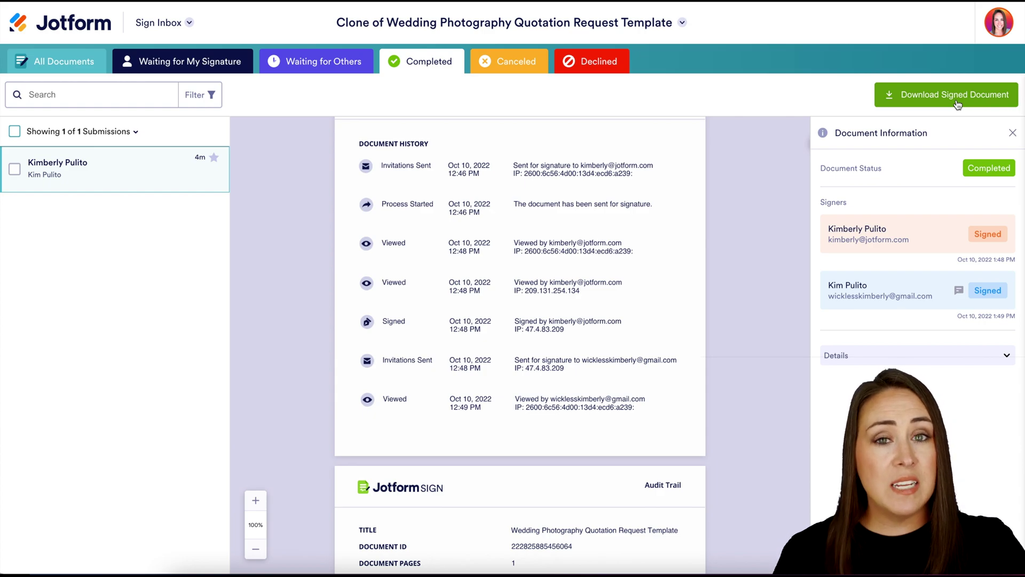
click(178, 32)
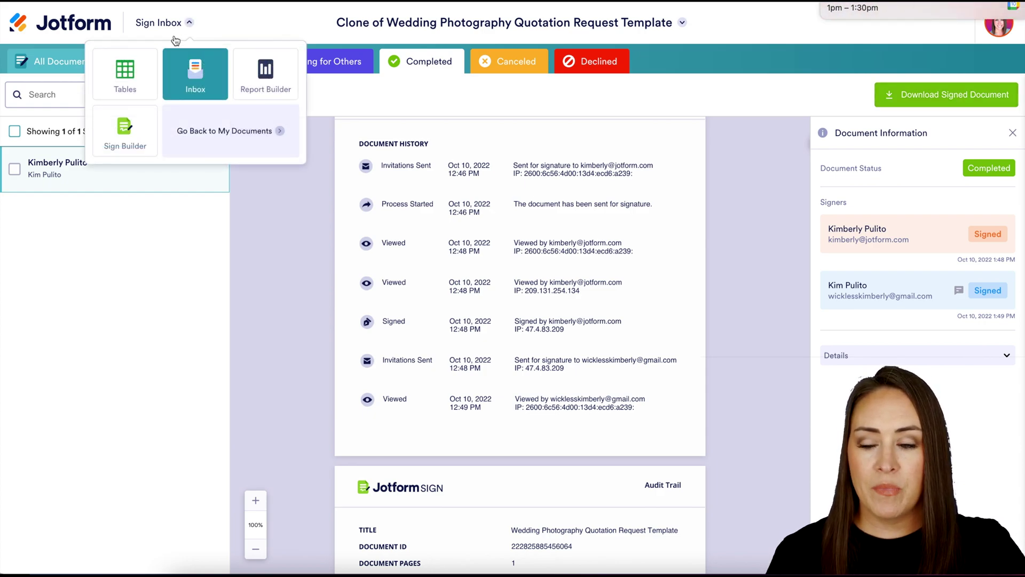
click(128, 84)
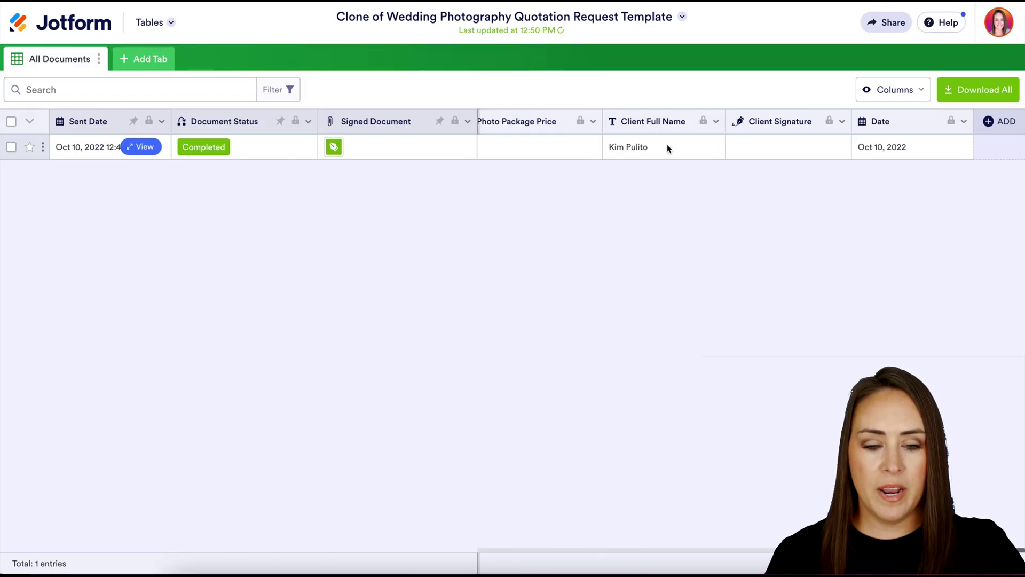